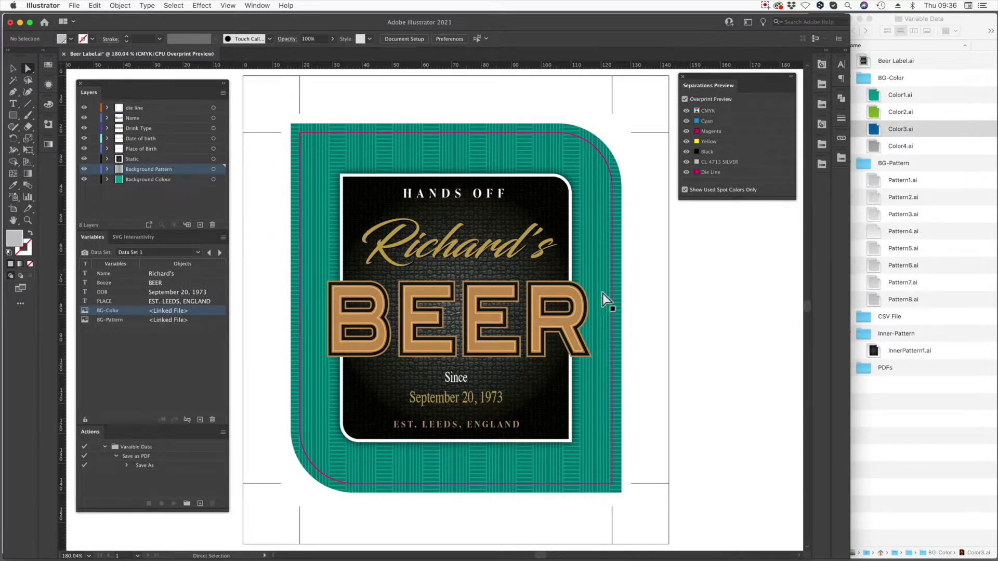
# Preview only the CL 4713 SILVER and Die Line separations and try replacing the first name in the label's script text
pyautogui.click(686, 111)
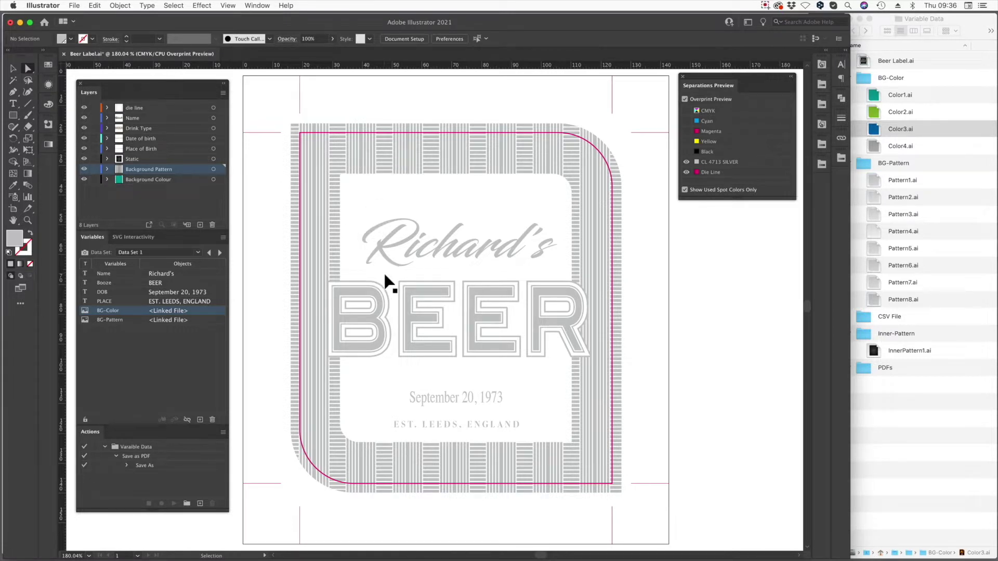
pyautogui.click(481, 258)
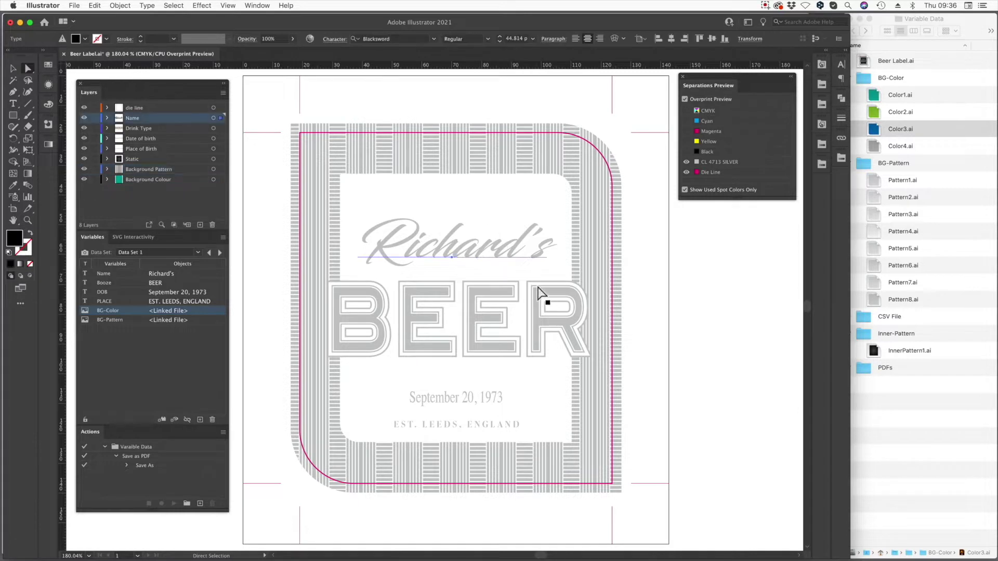
pyautogui.doubleClick(519, 253)
pyautogui.moveTo(519, 253); pyautogui.dragTo(331, 255)
pyautogui.write('Mark')
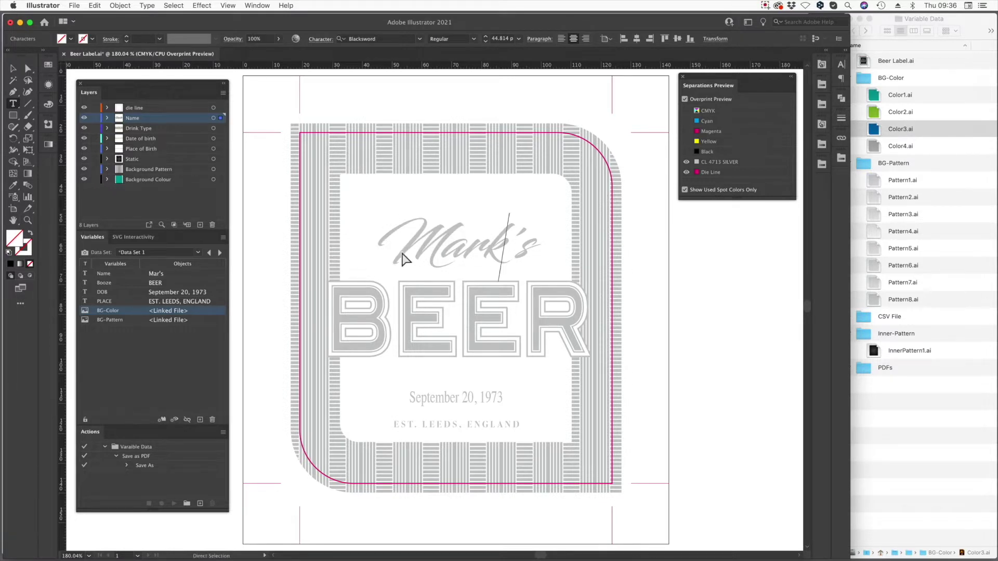
# Undo the label name edit, deselect the text and show the CMYK separations again
pyautogui.press('super+z')
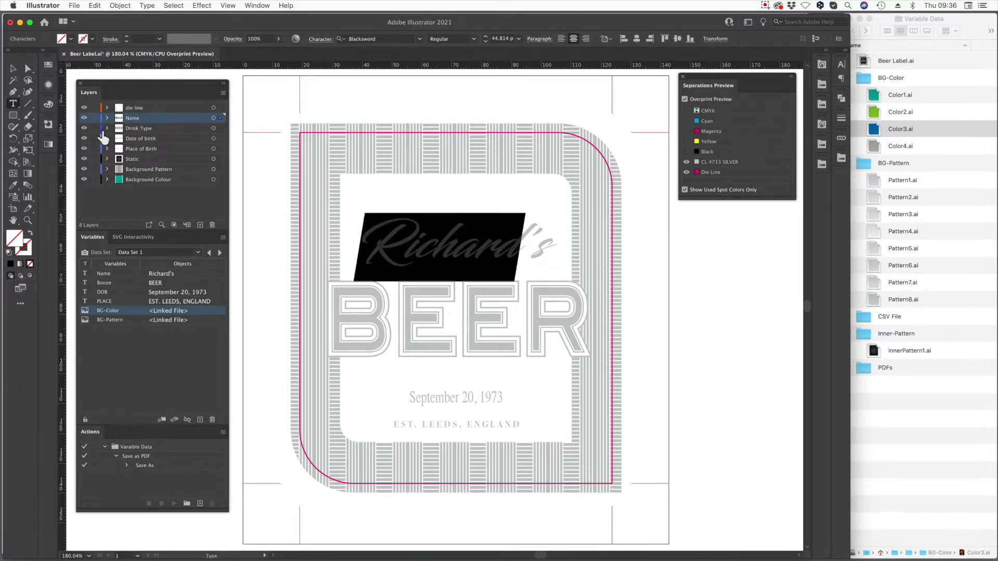
pyautogui.click(28, 69)
pyautogui.click(790, 324)
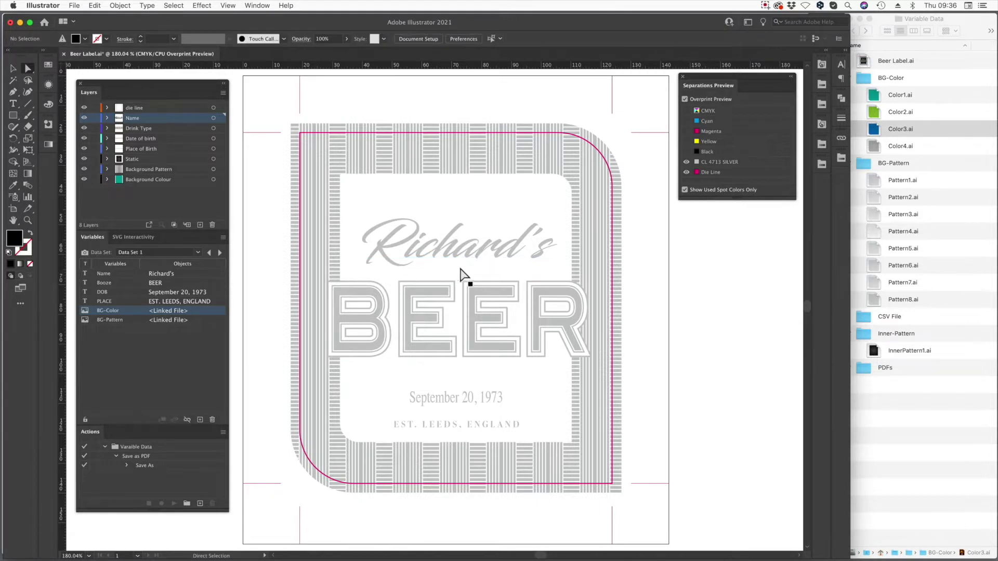
pyautogui.click(688, 111)
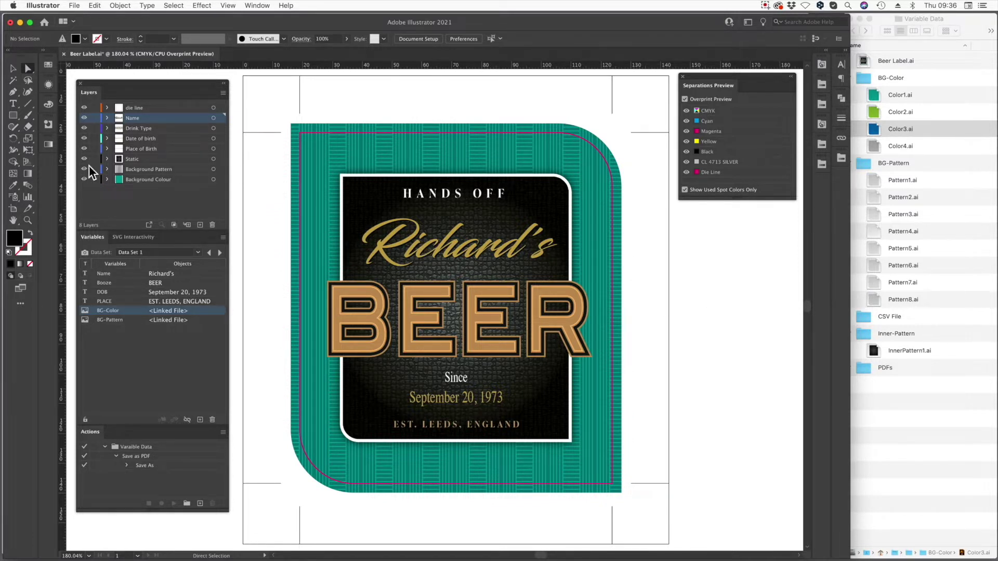
# Hide every layer above Background Colour to inspect the linked background shape on its own
pyautogui.moveTo(84, 169); pyautogui.dragTo(88, 116)
pyautogui.click(394, 244)
pyautogui.click(711, 358)
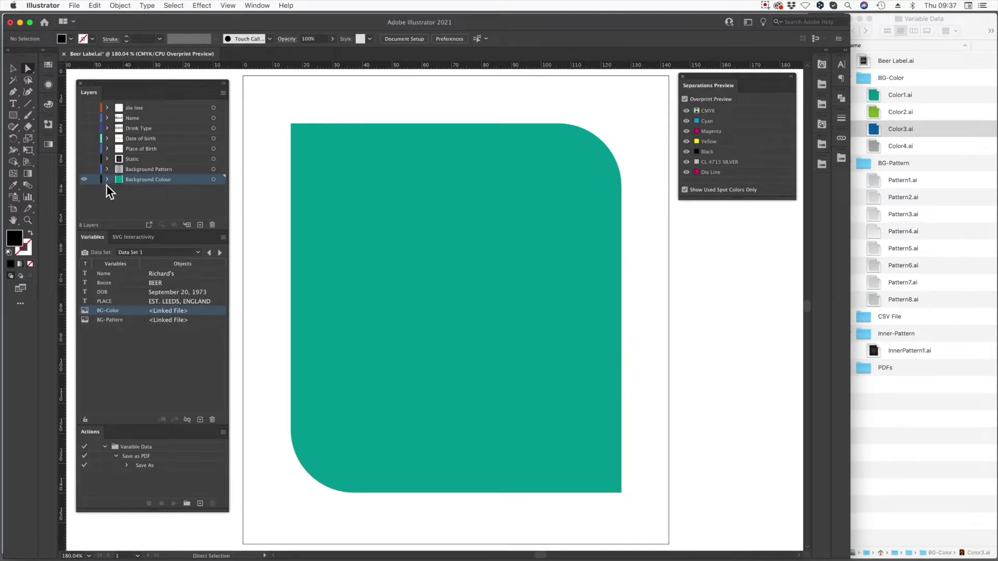
# View the Background Pattern layer on its own, and the Static layer by itself
pyautogui.click(84, 168)
pyautogui.click(85, 179)
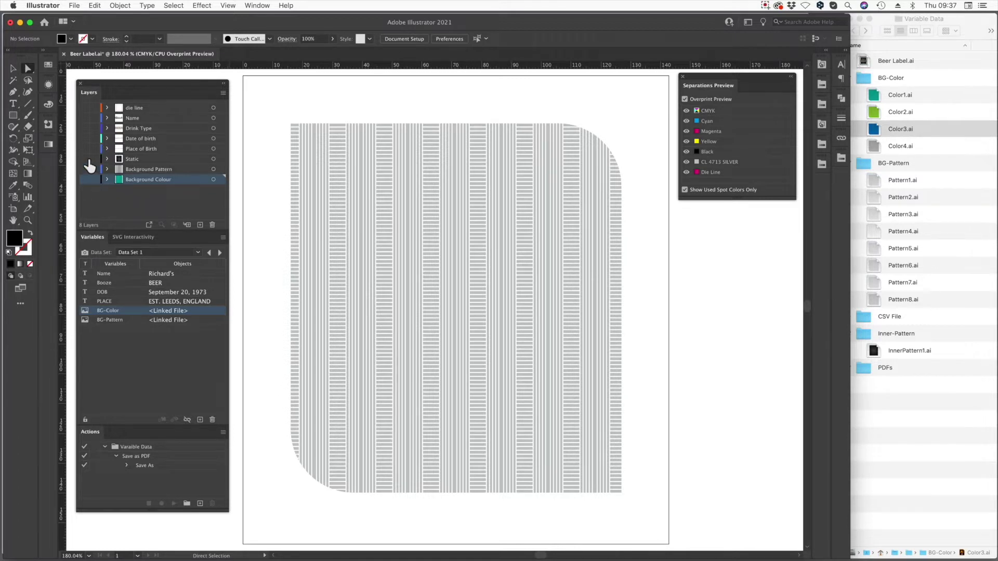
pyautogui.click(84, 169)
pyautogui.click(83, 159)
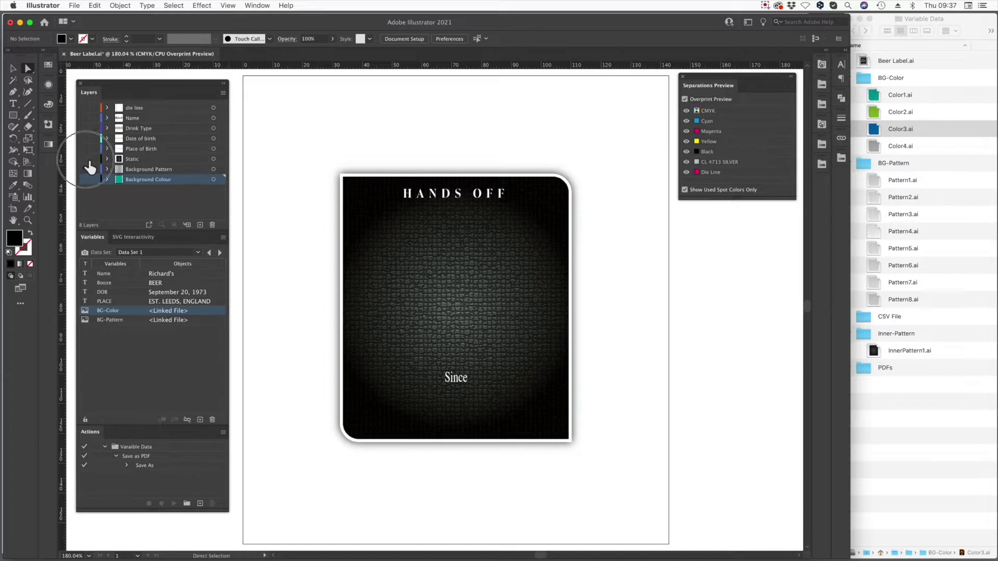
pyautogui.click(83, 158)
# Show all layers again one by one, from Background Colour up to die line, to review how the label is built
pyautogui.click(83, 180)
pyautogui.click(83, 169)
pyautogui.click(84, 159)
pyautogui.click(84, 149)
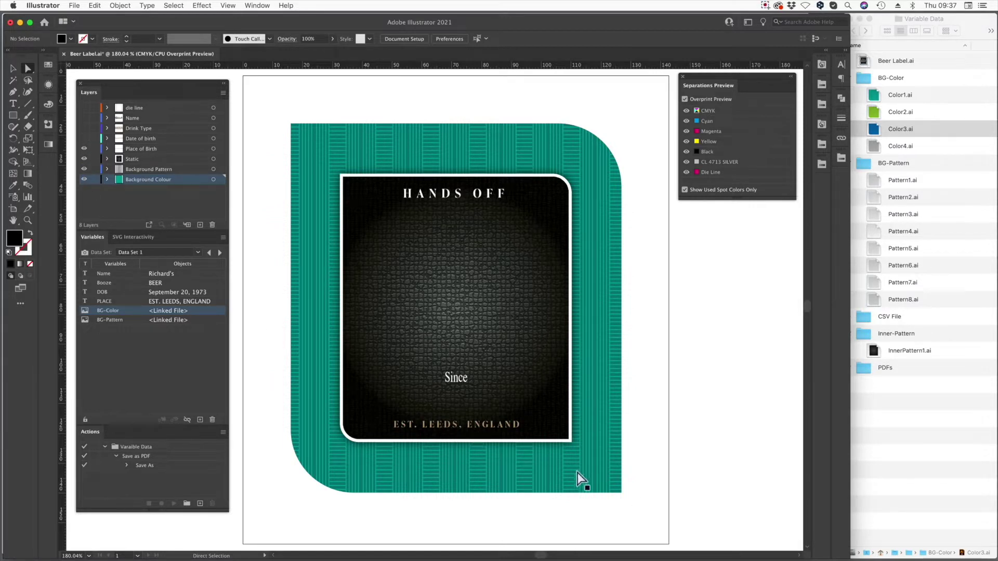
pyautogui.click(84, 139)
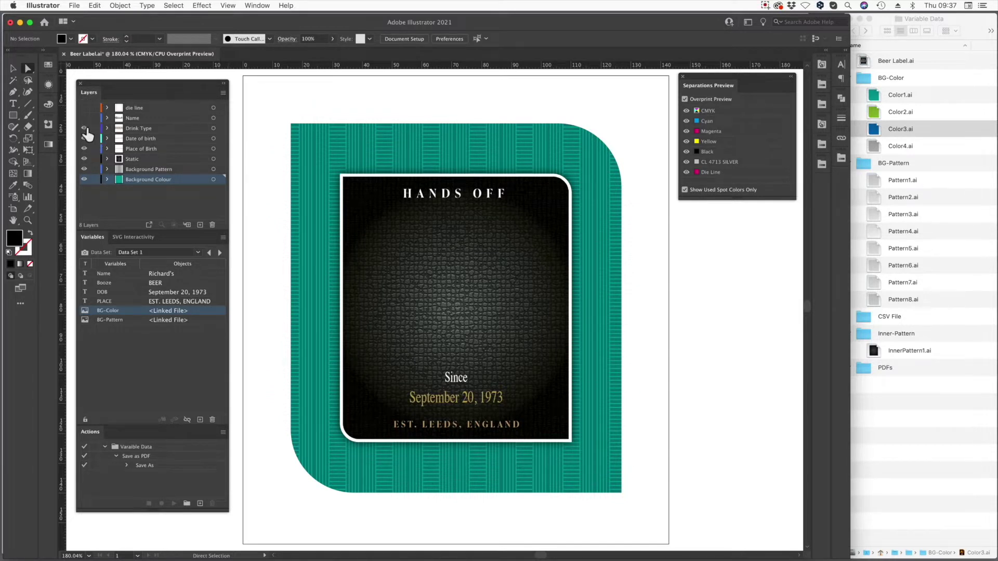
pyautogui.click(84, 129)
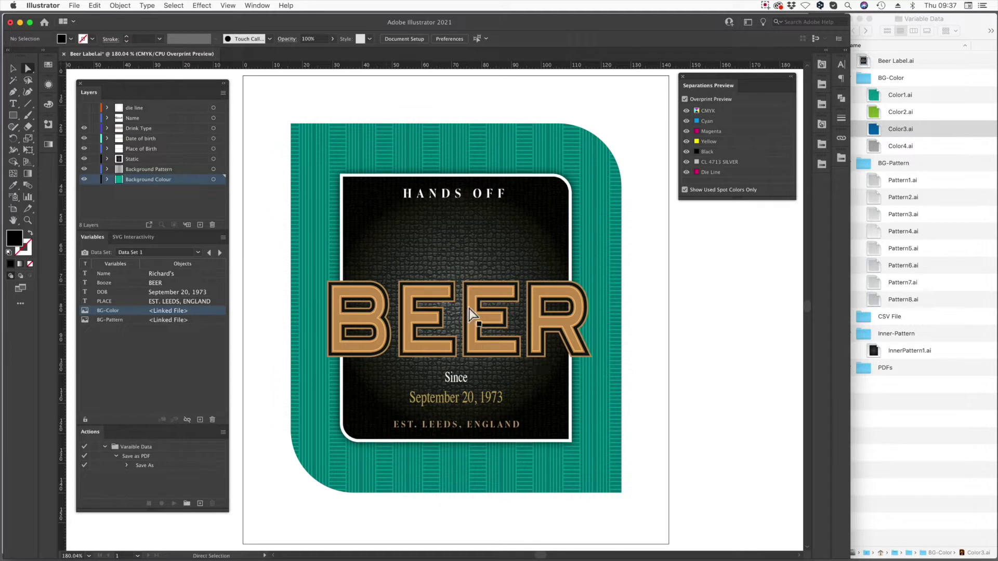
pyautogui.click(85, 118)
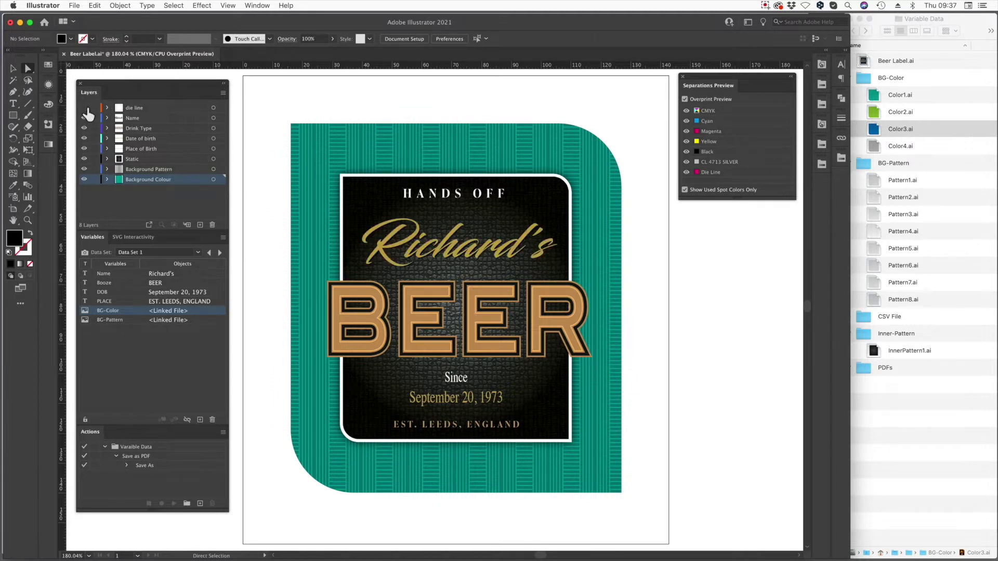
pyautogui.click(84, 108)
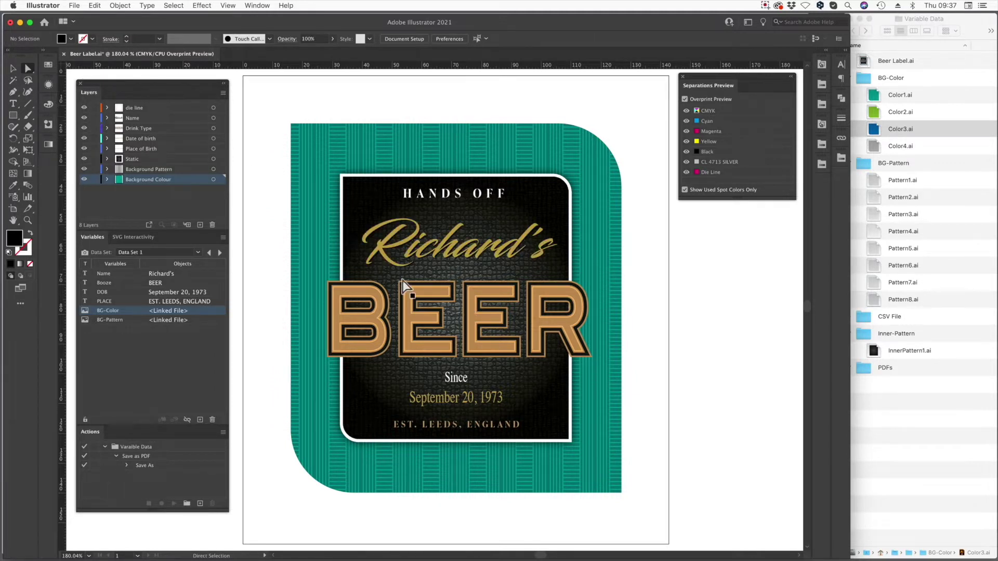
# Examine the stacked fills and strokes of the BEER text up close, and return to a centred view of the whole label
pyautogui.click(546, 337)
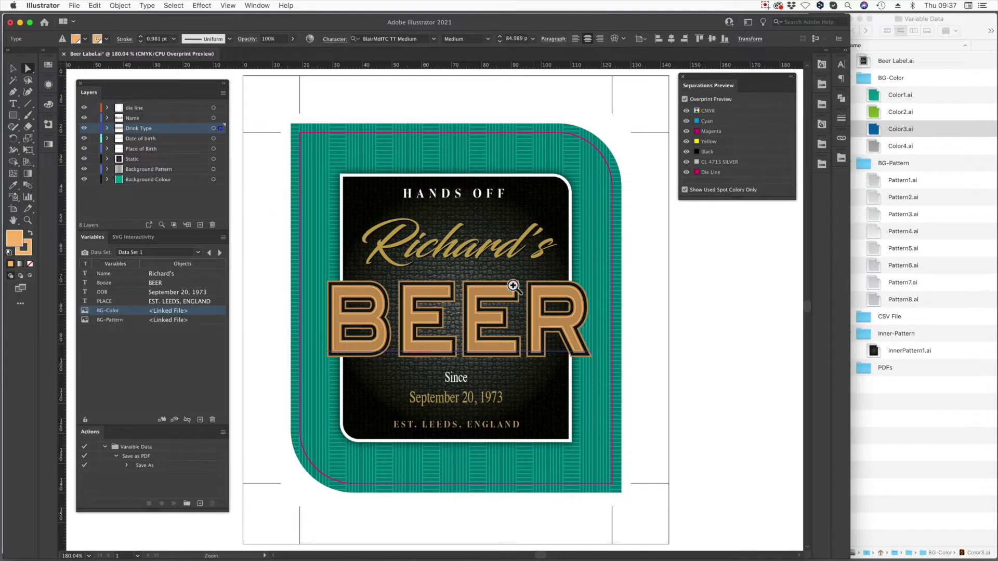
pyautogui.click(654, 391)
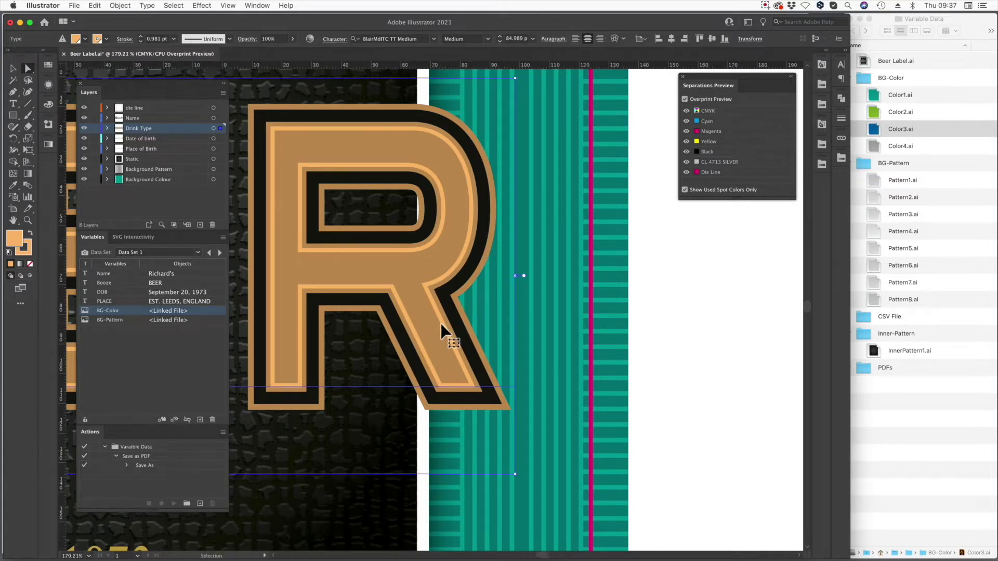
pyautogui.press('super+0')
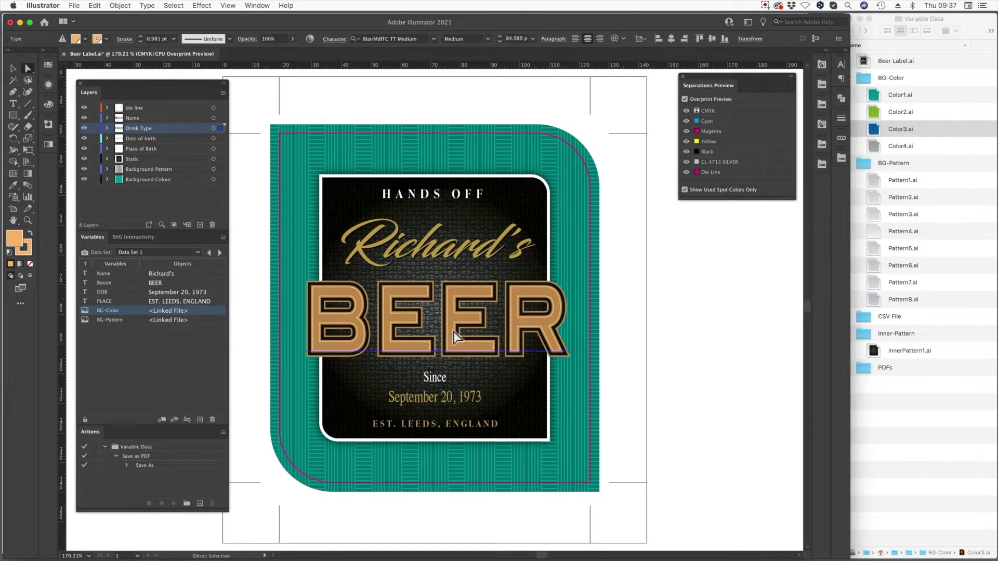
pyautogui.click(664, 346)
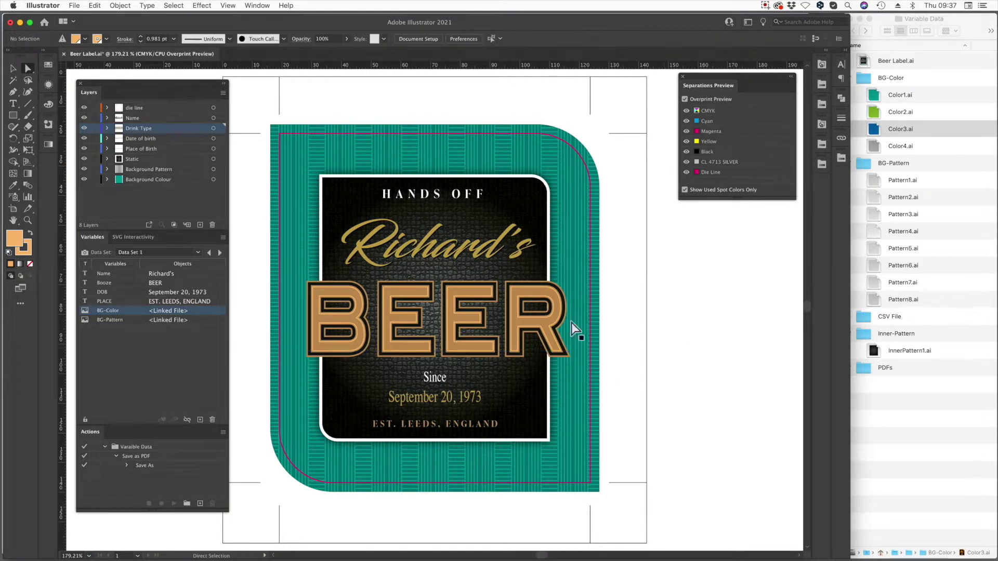
pyautogui.moveTo(560, 323); pyautogui.dragTo(573, 324)
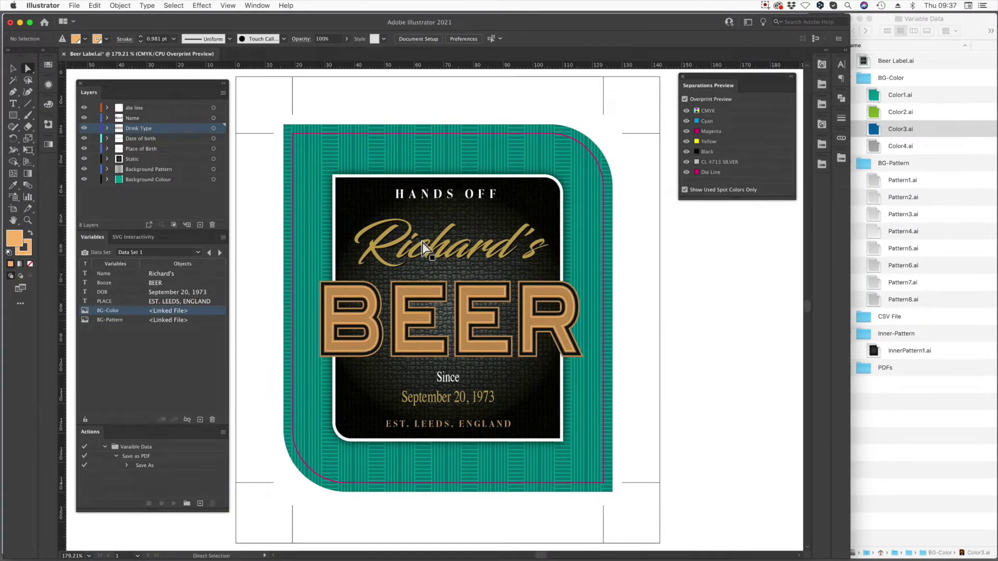
pyautogui.moveTo(428, 332); pyautogui.dragTo(439, 332)
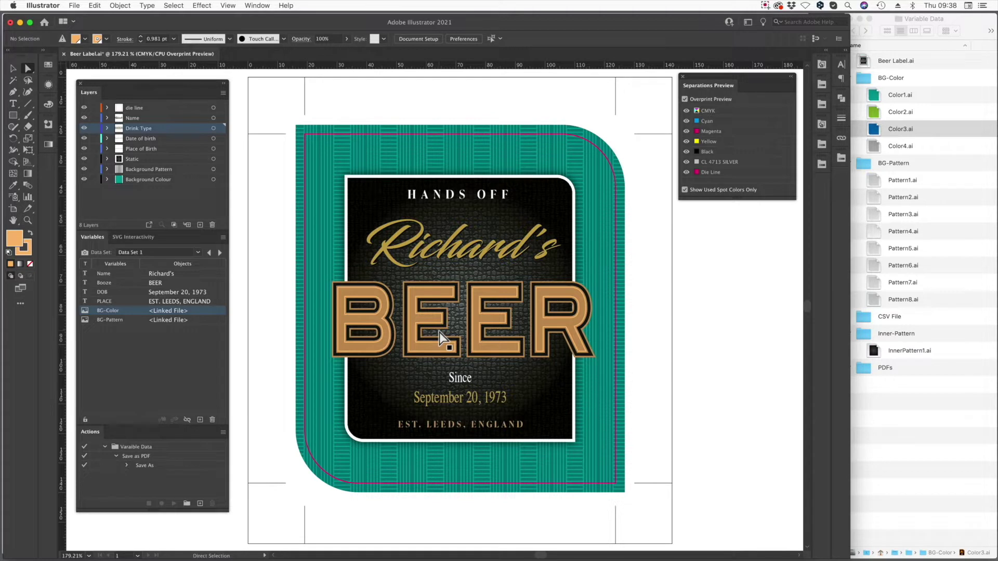
# Step through the label variations from Data Set 2 to Data Set 8
pyautogui.click(219, 254)
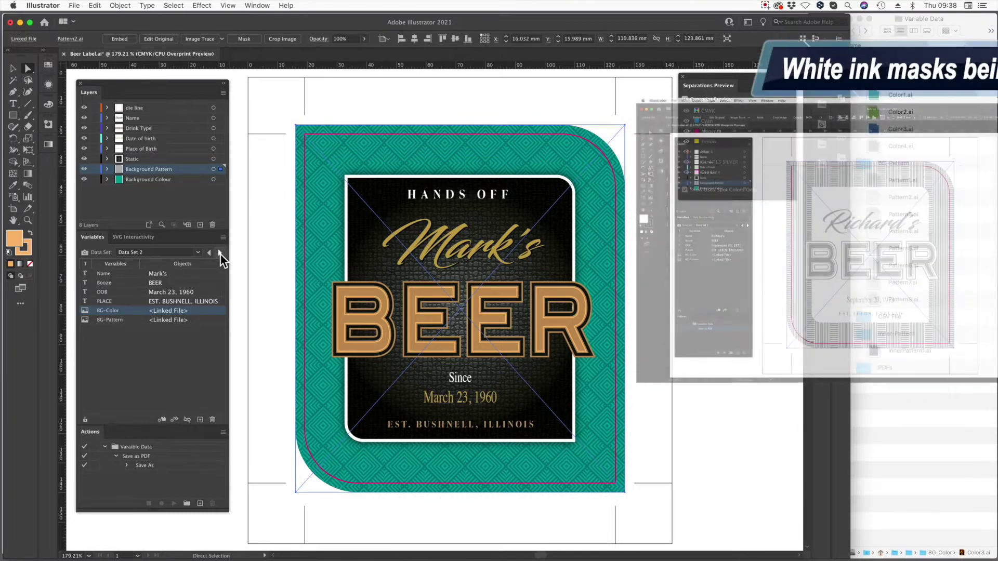
pyautogui.click(220, 254)
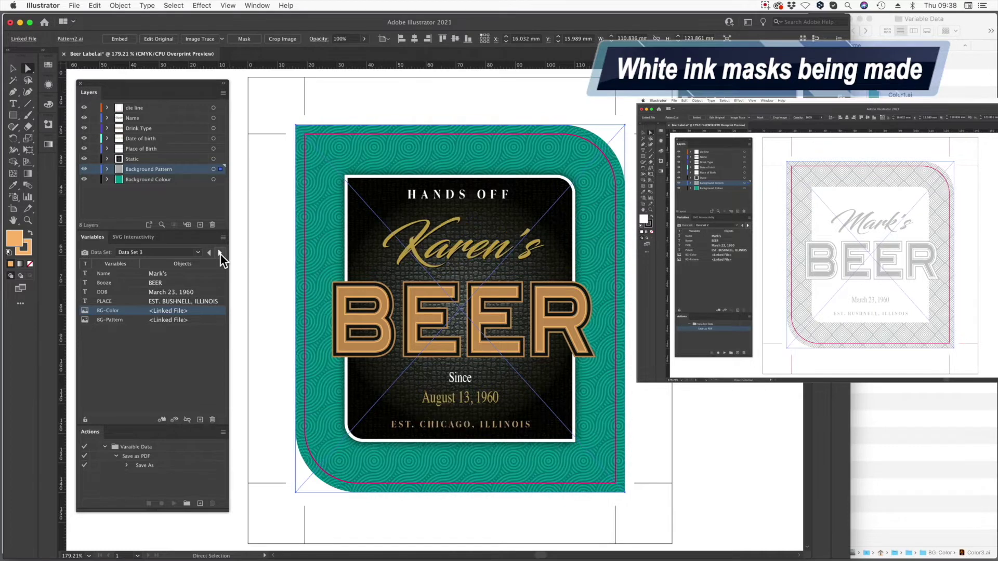
pyautogui.click(220, 253)
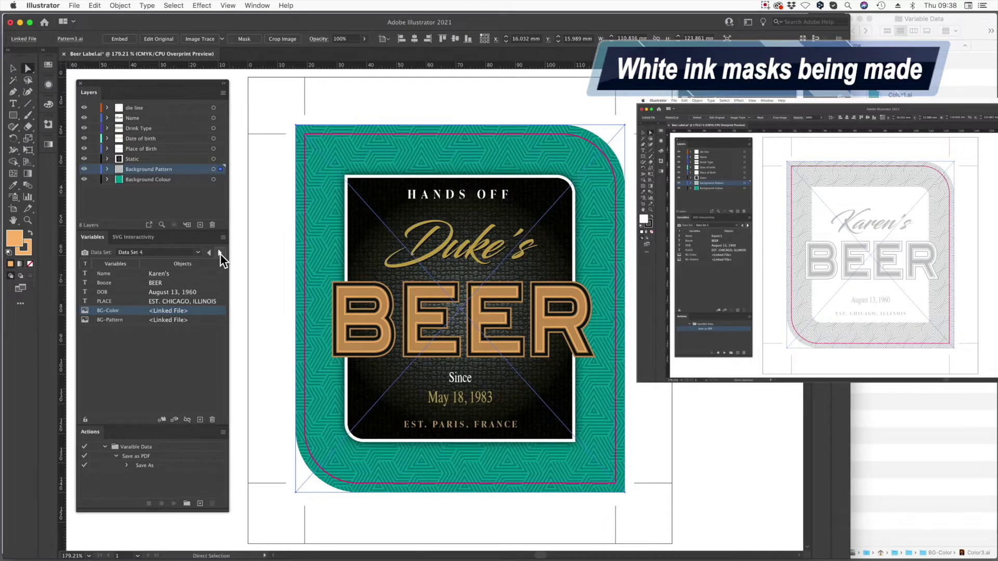
pyautogui.click(220, 254)
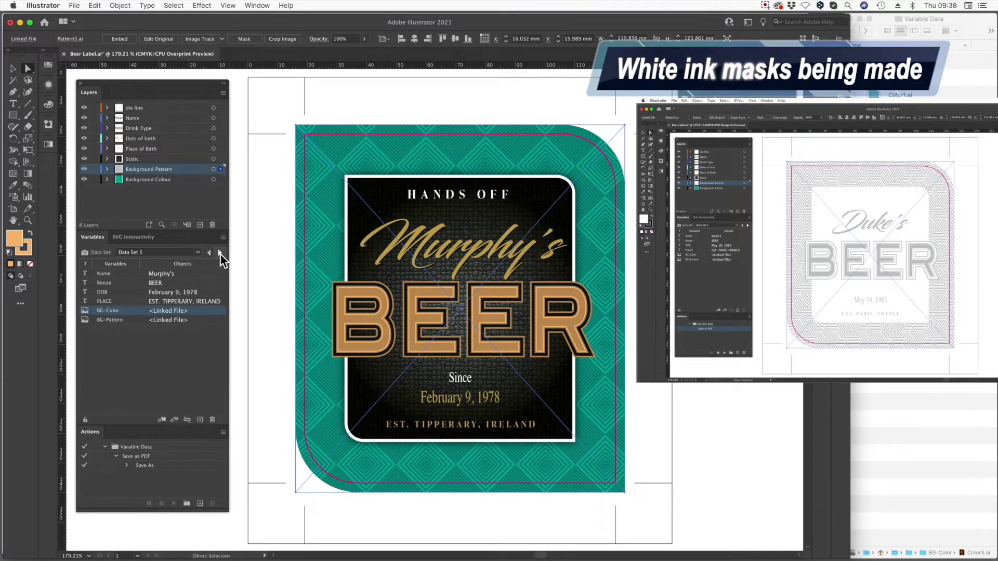
pyautogui.click(219, 254)
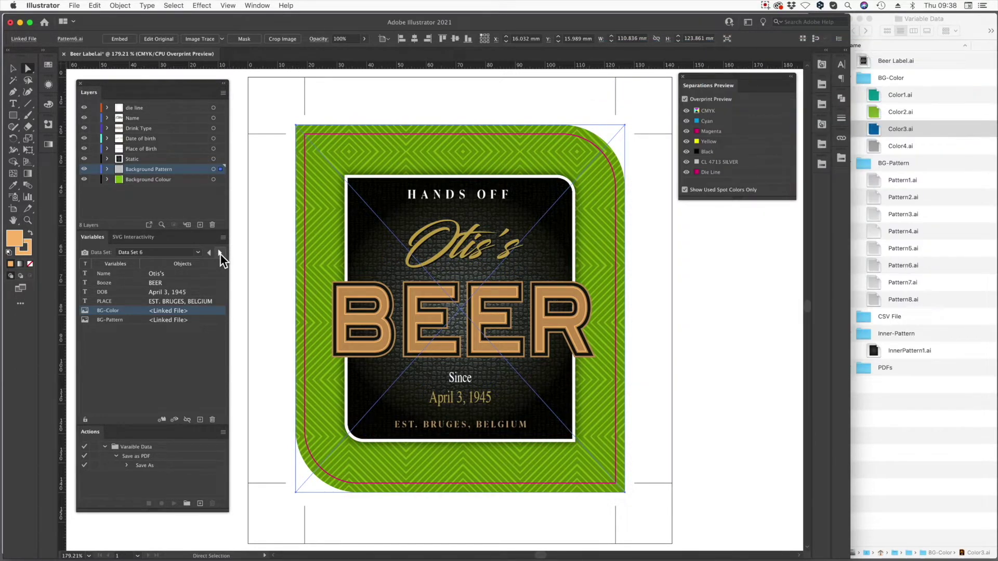
pyautogui.click(220, 253)
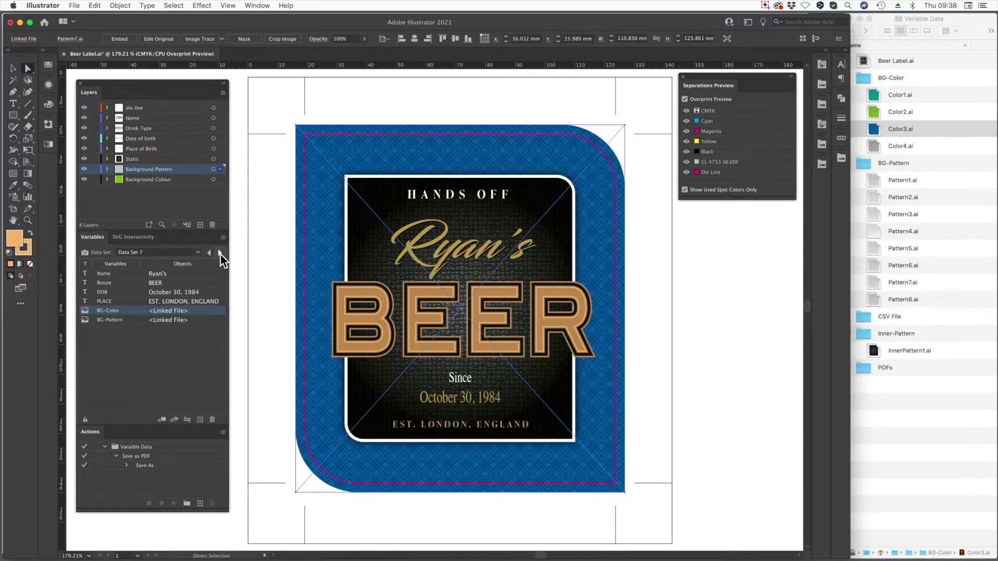
pyautogui.click(220, 253)
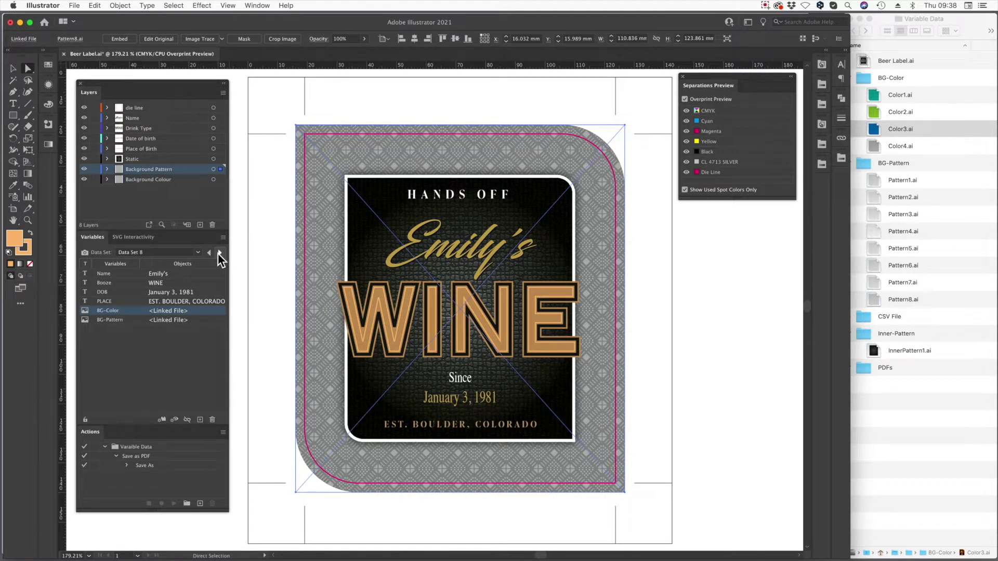
# Open the Batch settings for the Save as PDF action and leave the dialog
pyautogui.click(146, 466)
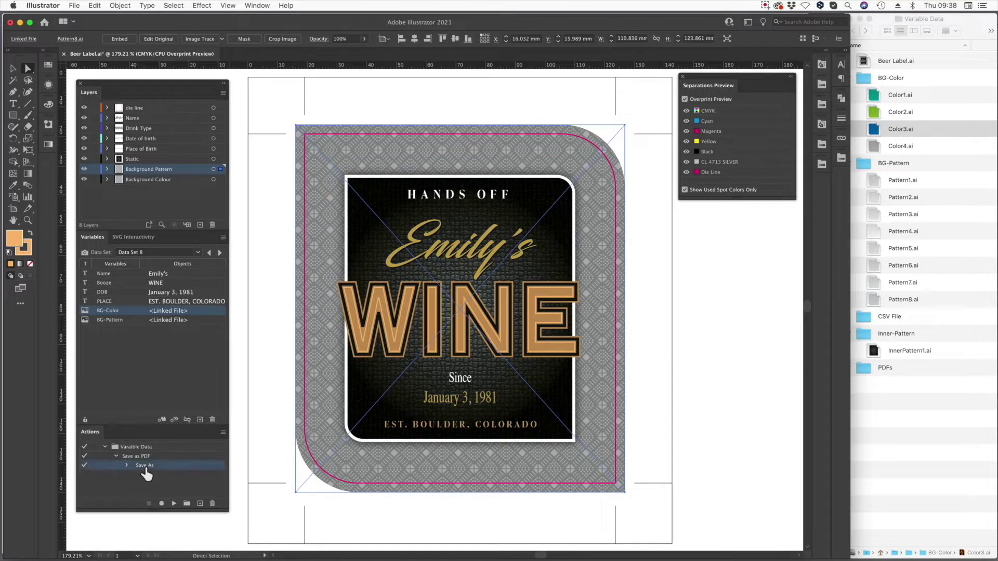
pyautogui.click(223, 433)
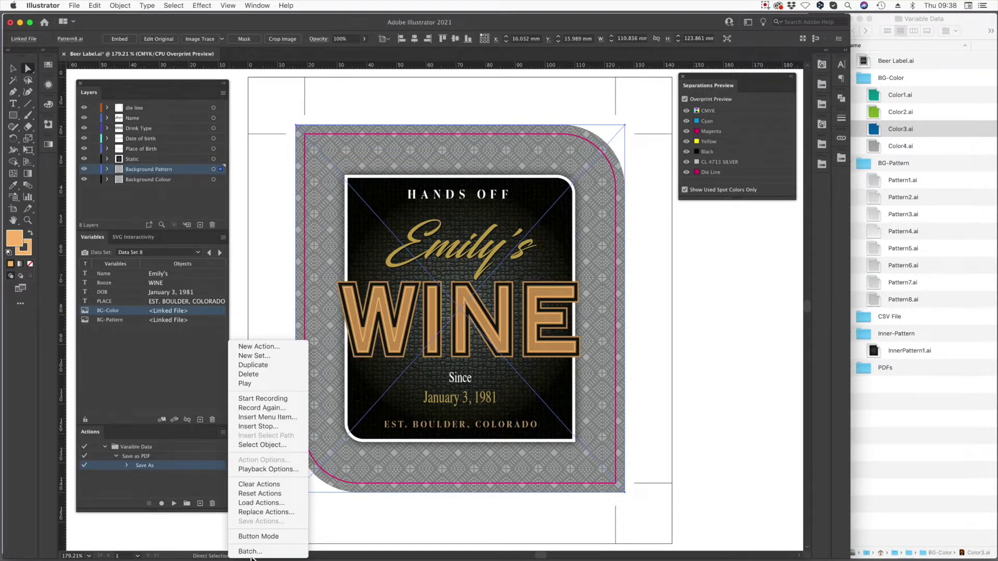
pyautogui.click(251, 552)
pyautogui.click(588, 413)
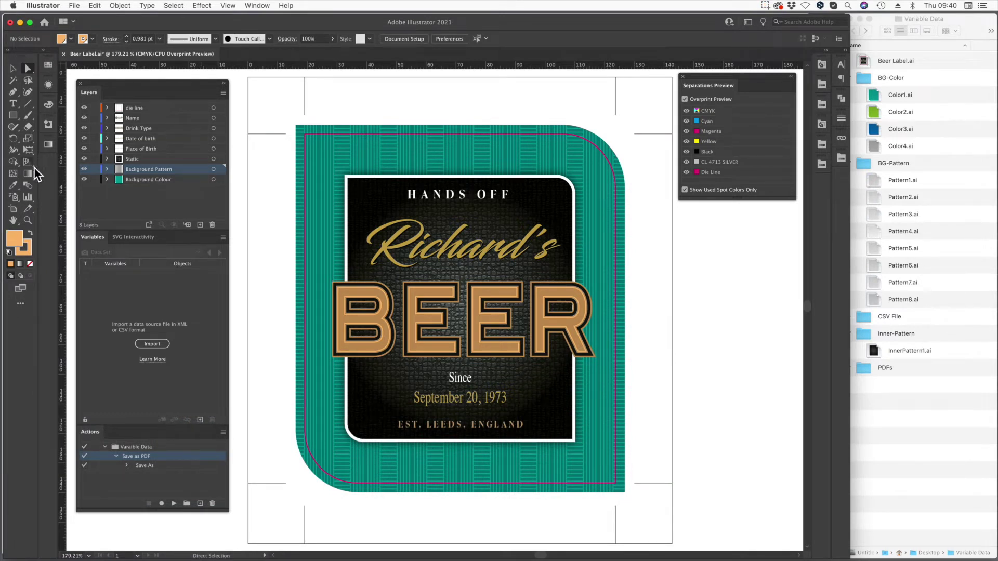
# Hide every layer above Background Colour and check the linked Color1.ai background image
pyautogui.moveTo(83, 169); pyautogui.dragTo(83, 107)
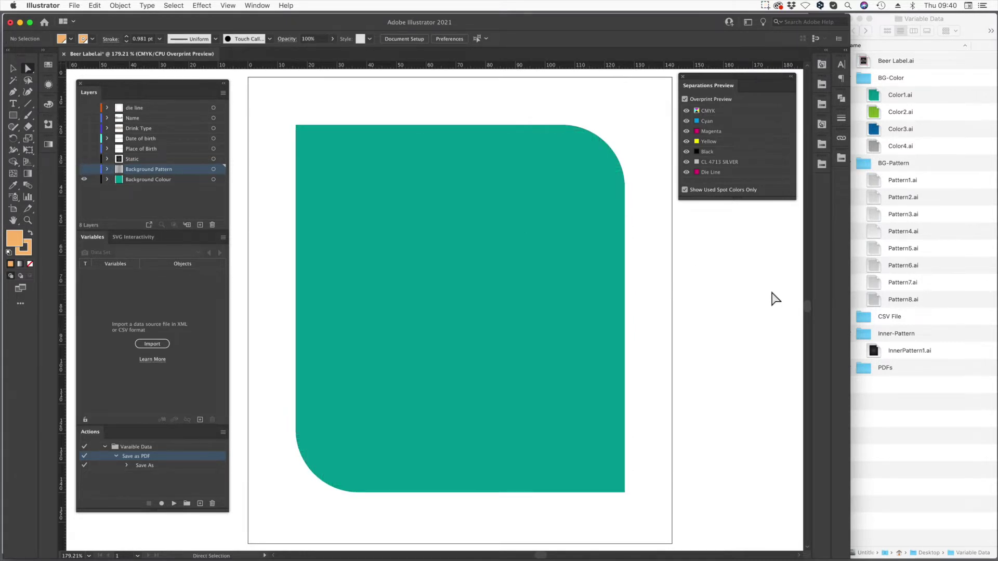
pyautogui.click(504, 264)
pyautogui.click(751, 291)
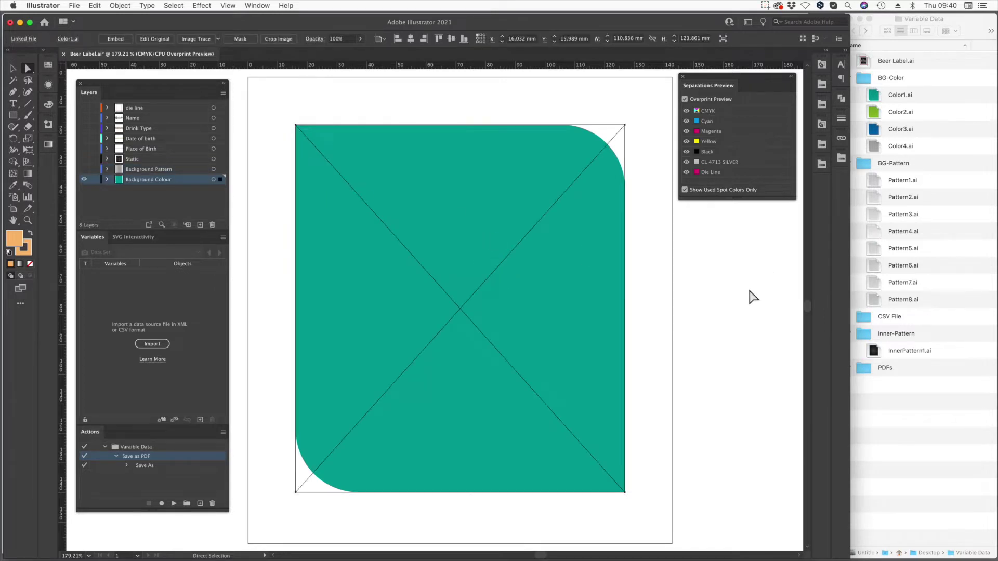
# Draw a rectangle about 67 × 76 mm beside the artboard on the Background Colour layer
pyautogui.click(13, 115)
pyautogui.moveTo(744, 281); pyautogui.dragTo(635, 281)
pyautogui.moveTo(598, 209); pyautogui.dragTo(796, 436)
# Round the upper-right and lower-left corners of the orange rectangle to a radius of about 11 mm
pyautogui.click(28, 68)
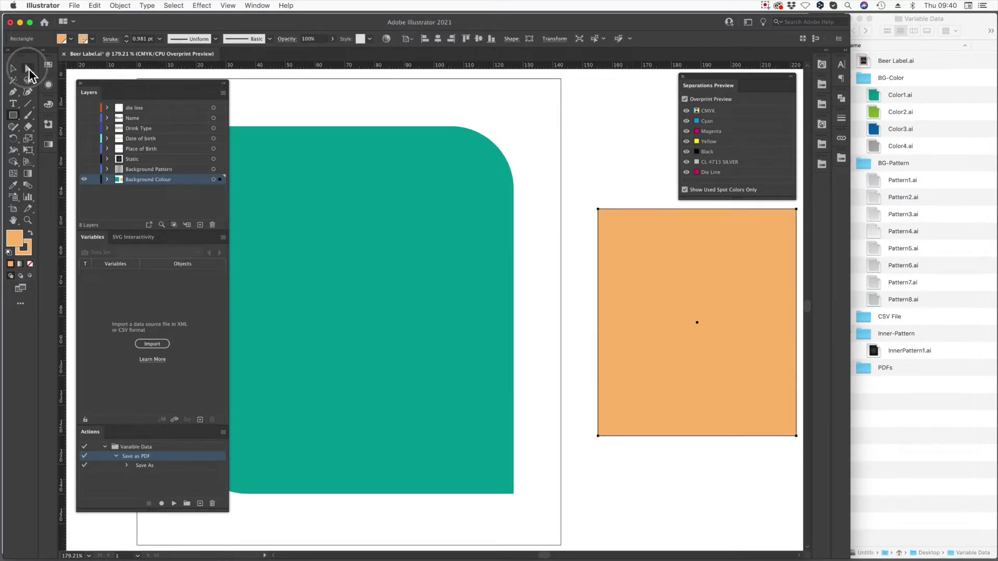
pyautogui.hscroll(3, 608, 256)
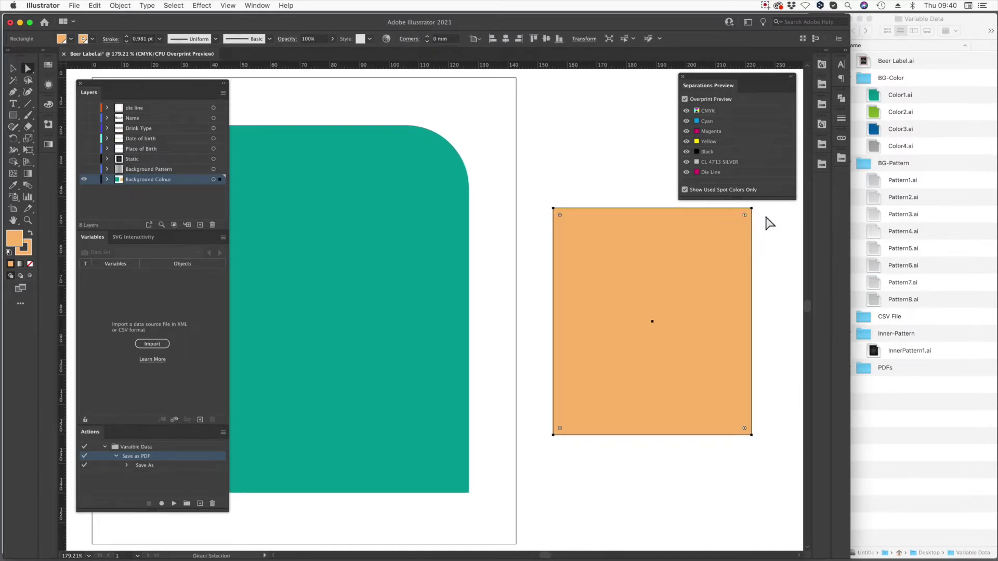
pyautogui.click(751, 208)
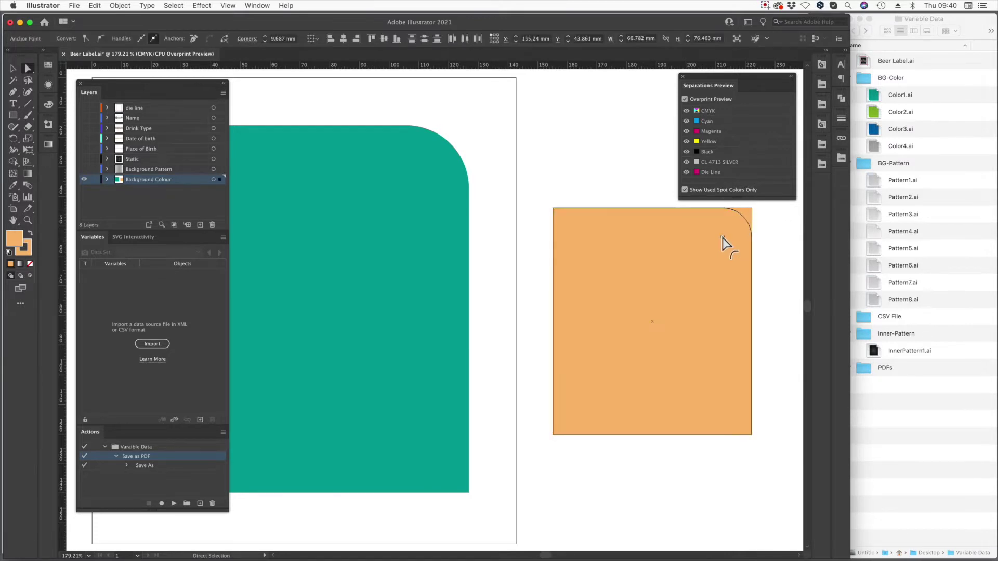
pyautogui.moveTo(534, 473); pyautogui.dragTo(585, 408)
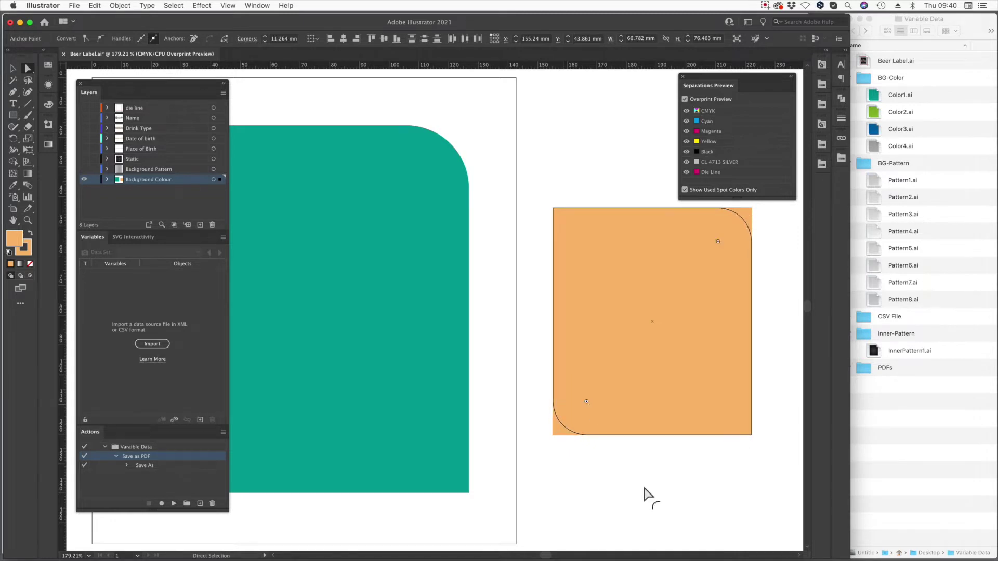
pyautogui.click(660, 350)
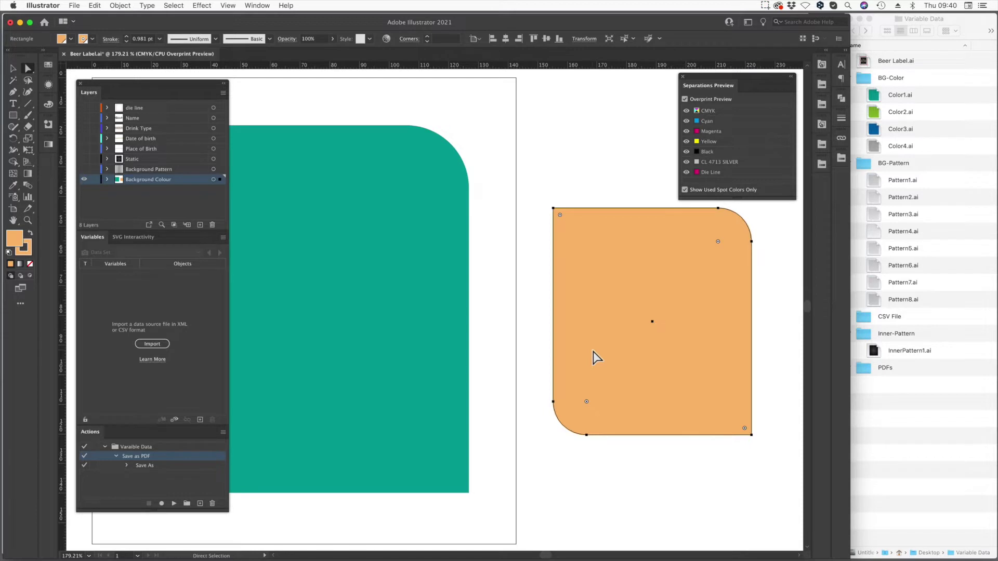
# Open Color1.ai from the BG-Color folder, examine its green background shape and close the file
pyautogui.click(875, 99)
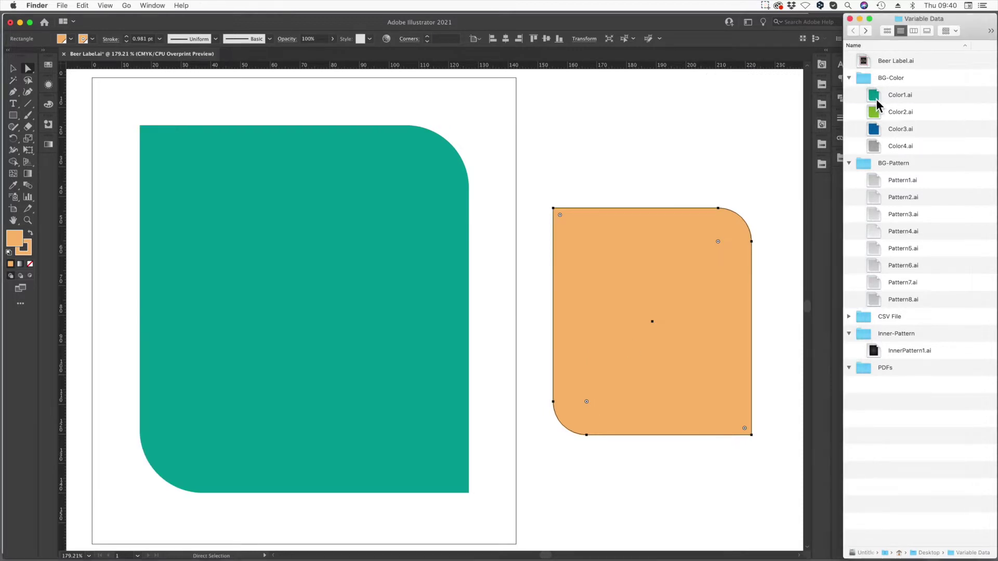
pyautogui.click(875, 99)
pyautogui.press('super+Tab')
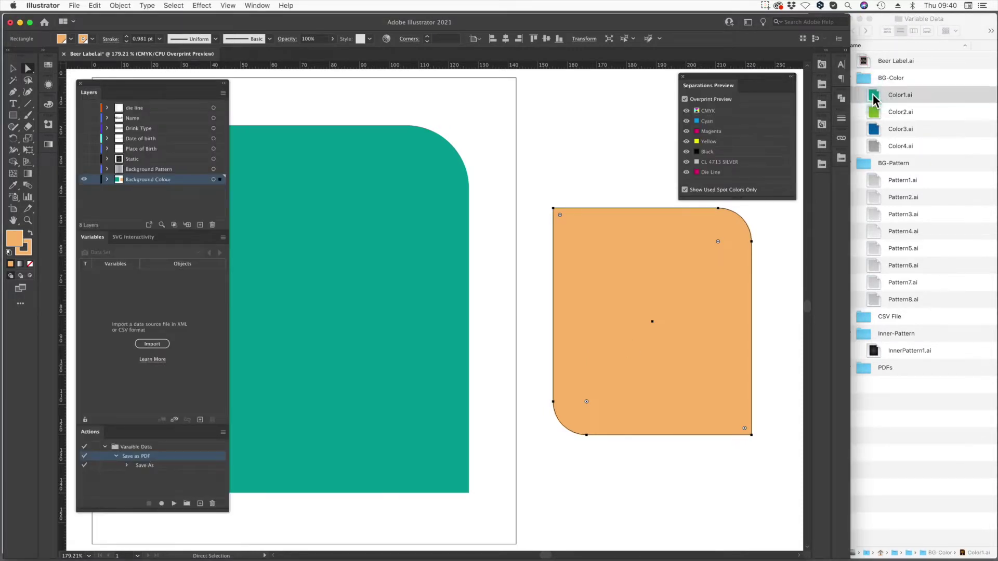
pyautogui.doubleClick(892, 95)
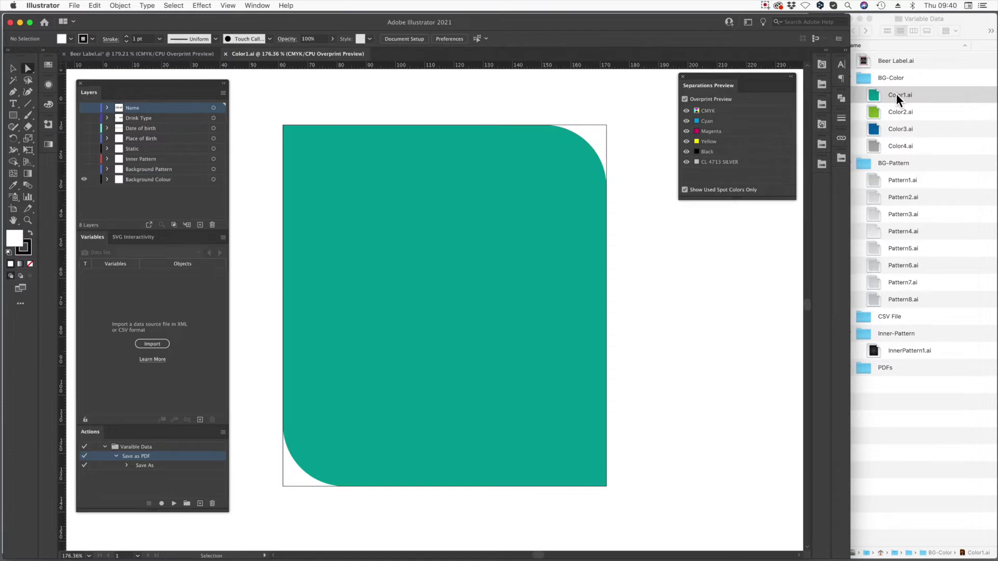
pyautogui.click(411, 208)
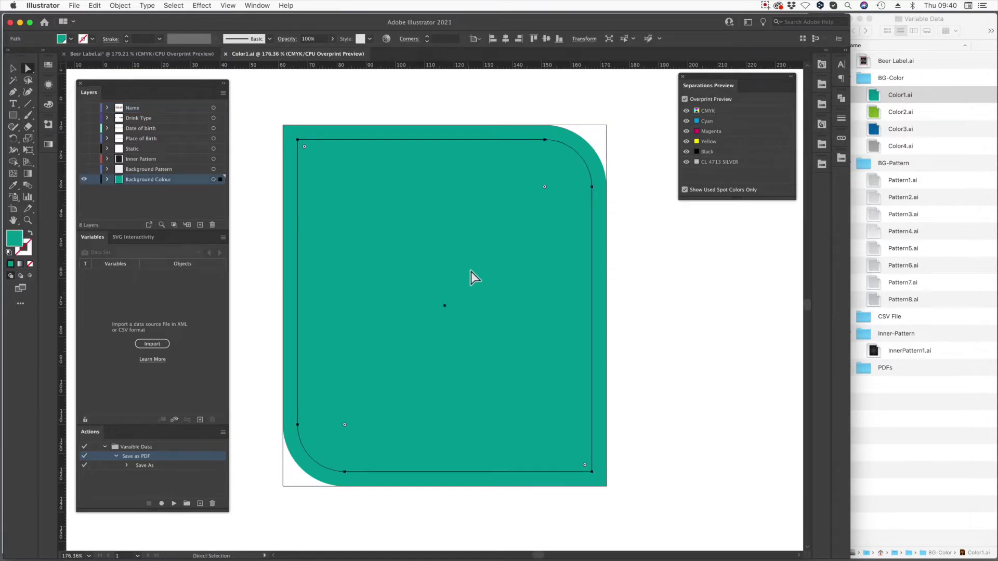
pyautogui.click(667, 353)
pyautogui.press('super+w')
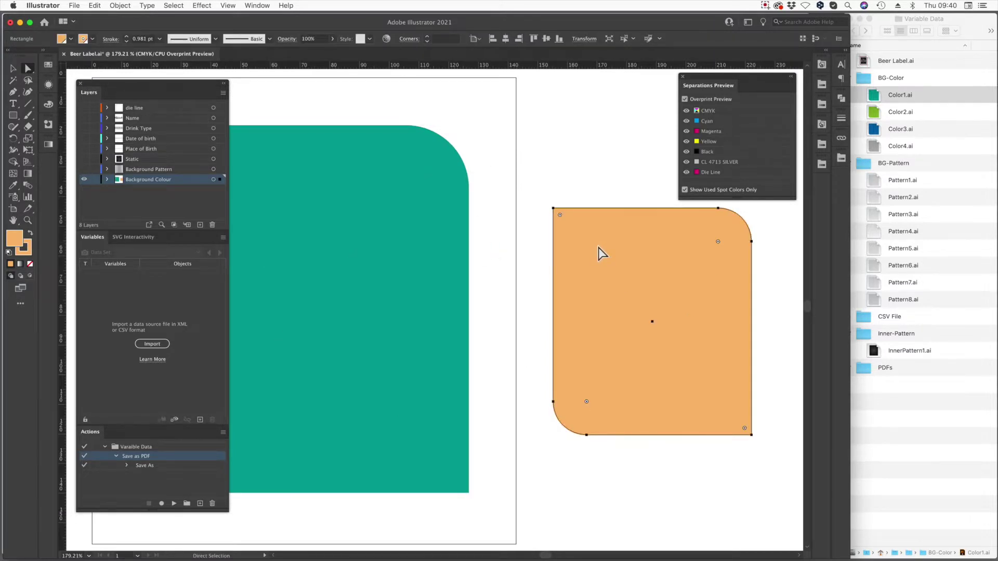
# Delete the orange rounded rectangle beside the artboard
pyautogui.press('Delete')
pyautogui.moveTo(512, 276); pyautogui.dragTo(659, 276)
# Locate the Place command and inspect the linked file inside the Background Colour layer
pyautogui.click(43, 5)
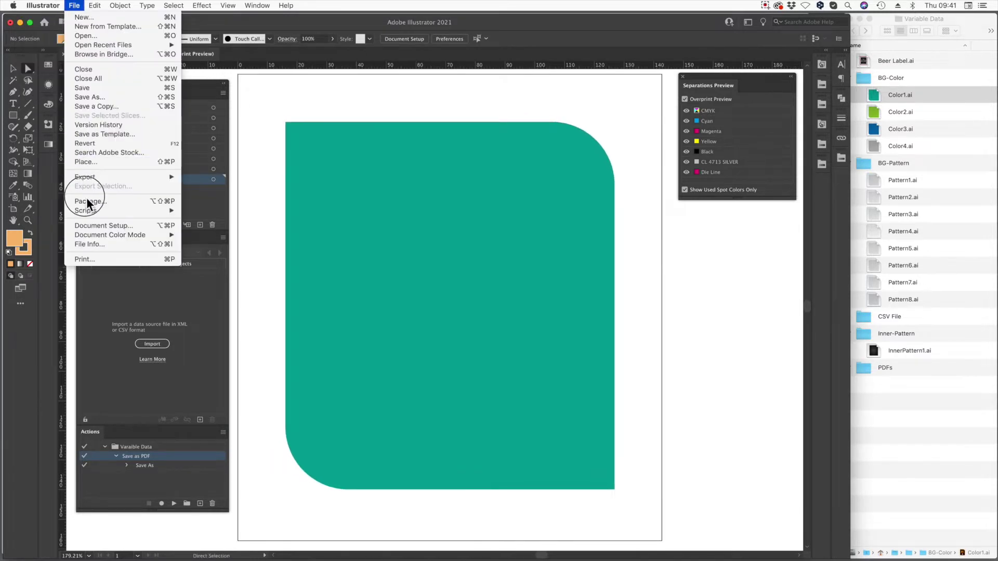
pyautogui.click(91, 166)
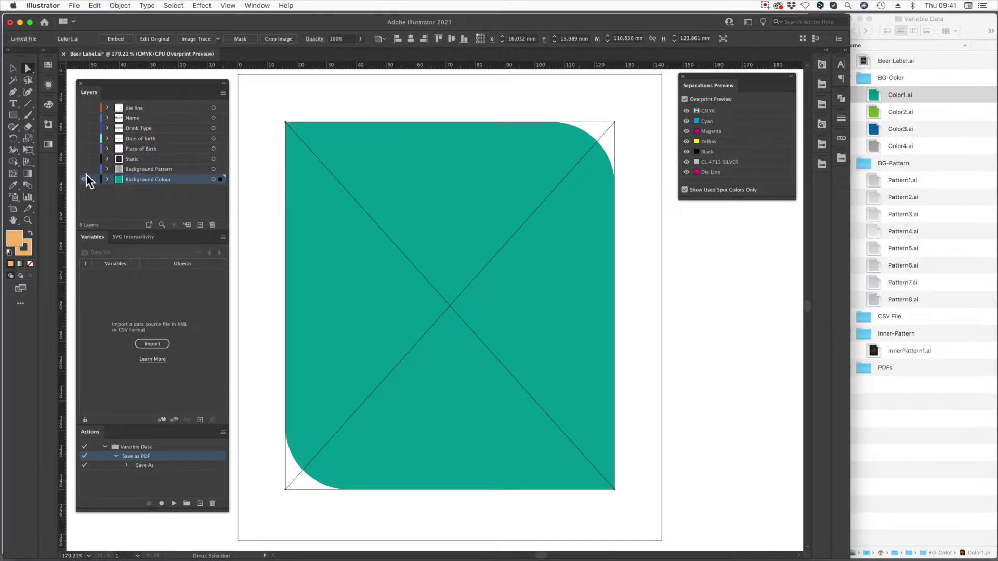
pyautogui.click(107, 179)
pyautogui.click(156, 189)
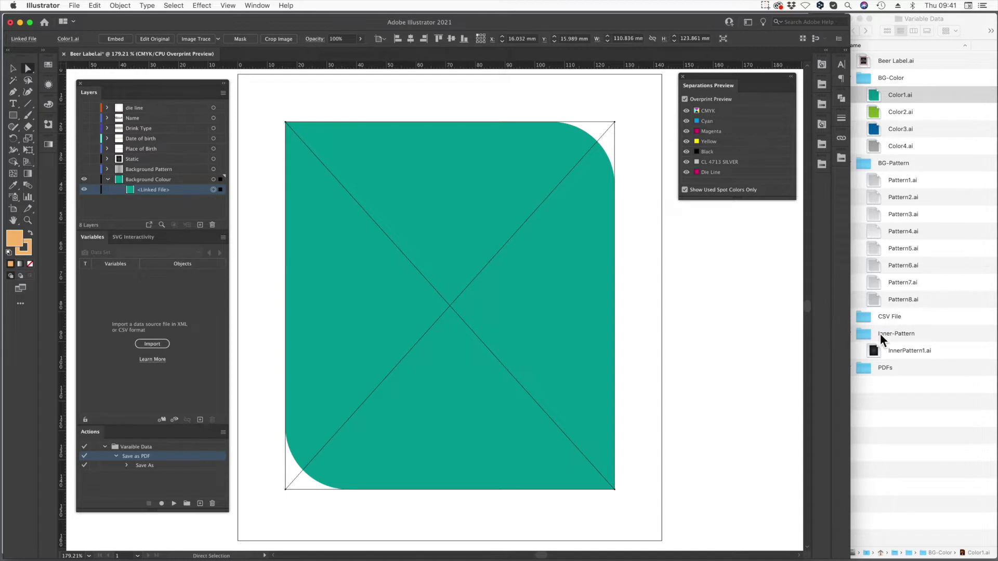
# Collapse the Inner-Pattern folder in the Finder window and return to the label document in Illustrator
pyautogui.click(853, 335)
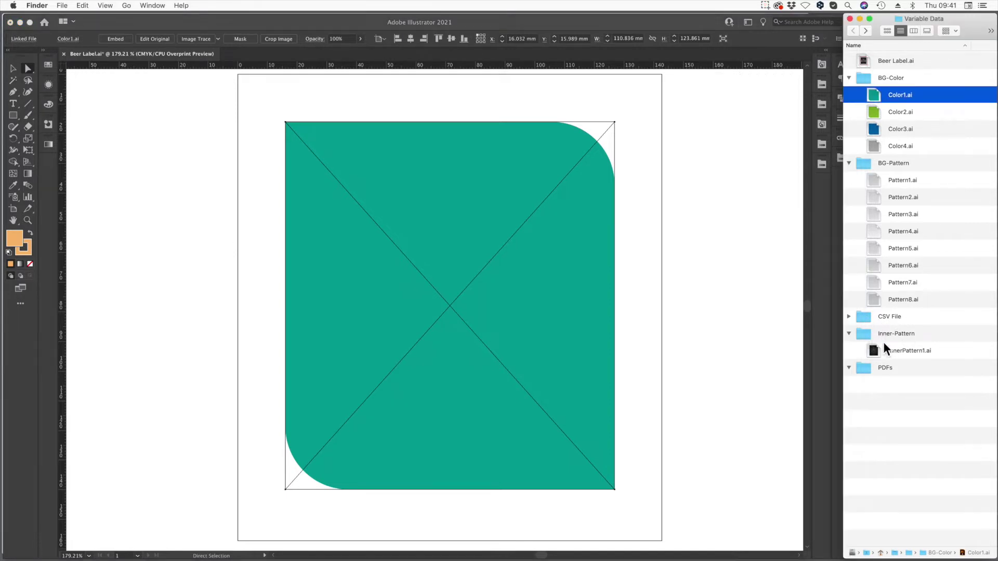
pyautogui.click(852, 335)
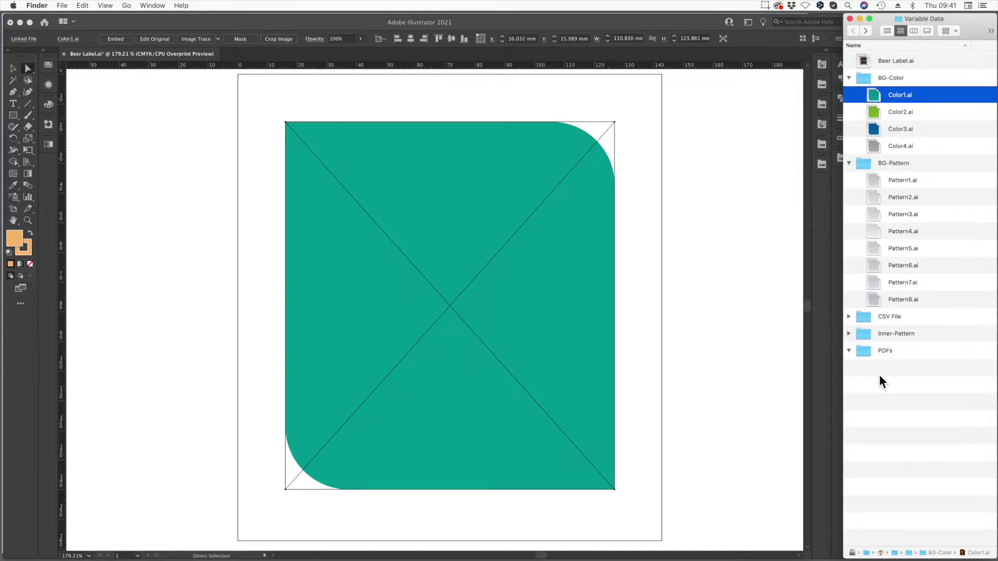
pyautogui.click(801, 275)
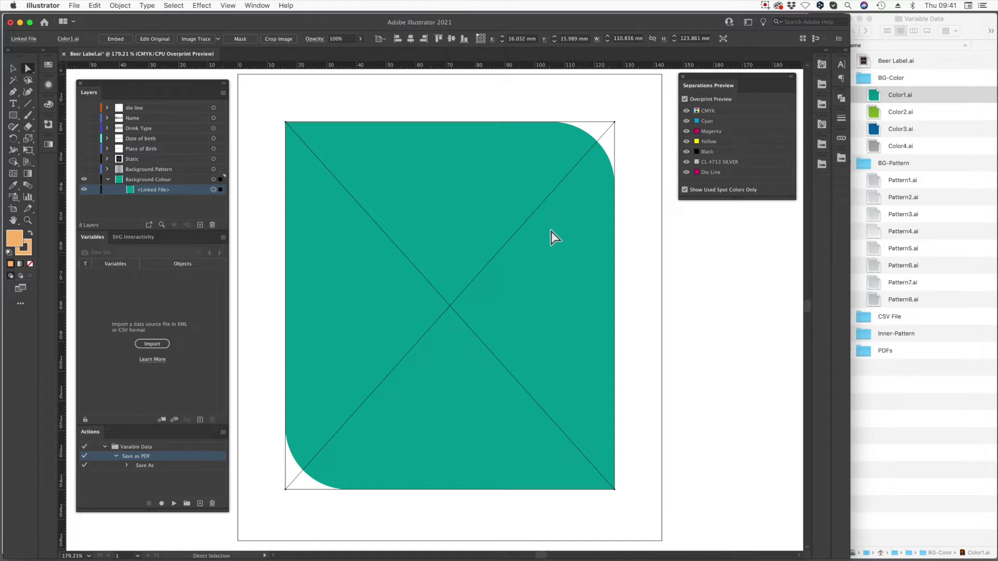
# Look through the COLOR-LOGIC CMYK swatch library up to its first entries, including CL 4713 SILVER
pyautogui.click(822, 104)
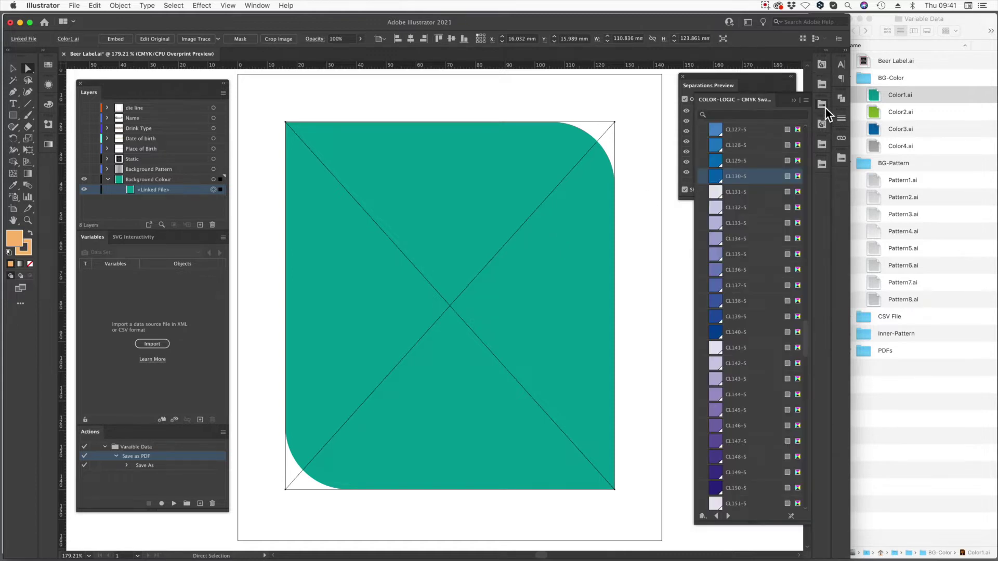
pyautogui.click(738, 364)
pyautogui.scroll(20, 738, 364)
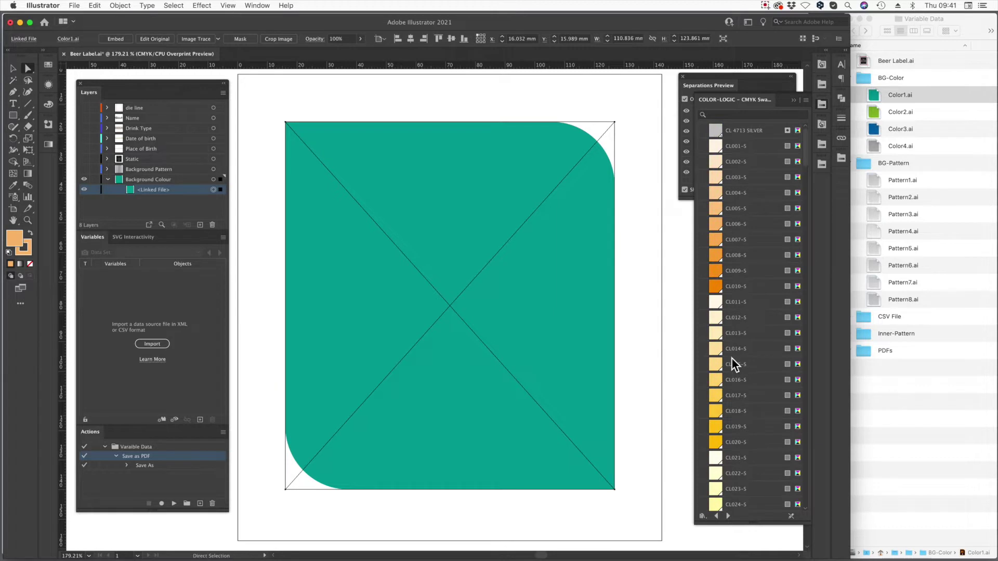
pyautogui.click(796, 102)
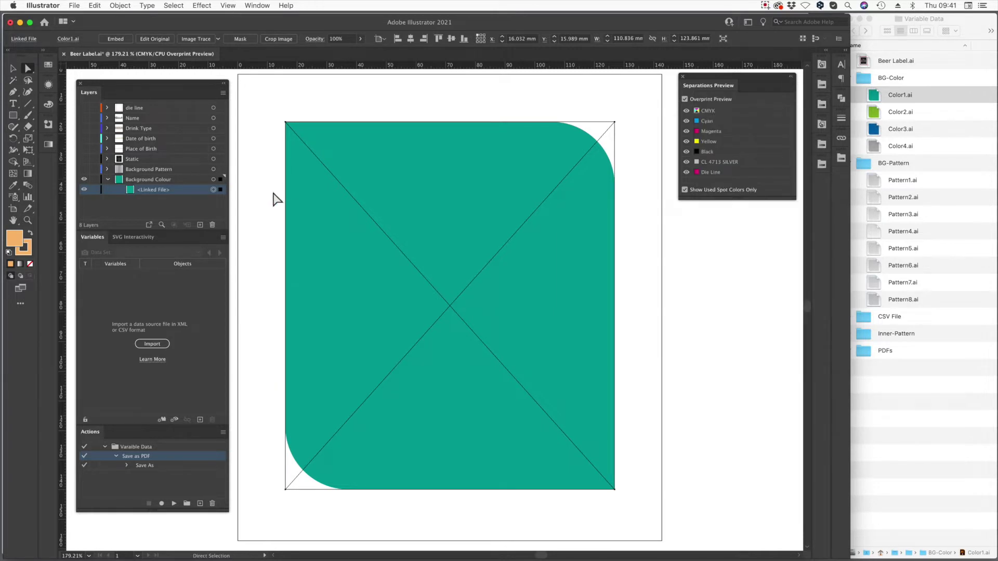
# Show only the Background Pattern layer, hiding Background Colour, and select the linked Pattern1.ai image
pyautogui.click(109, 179)
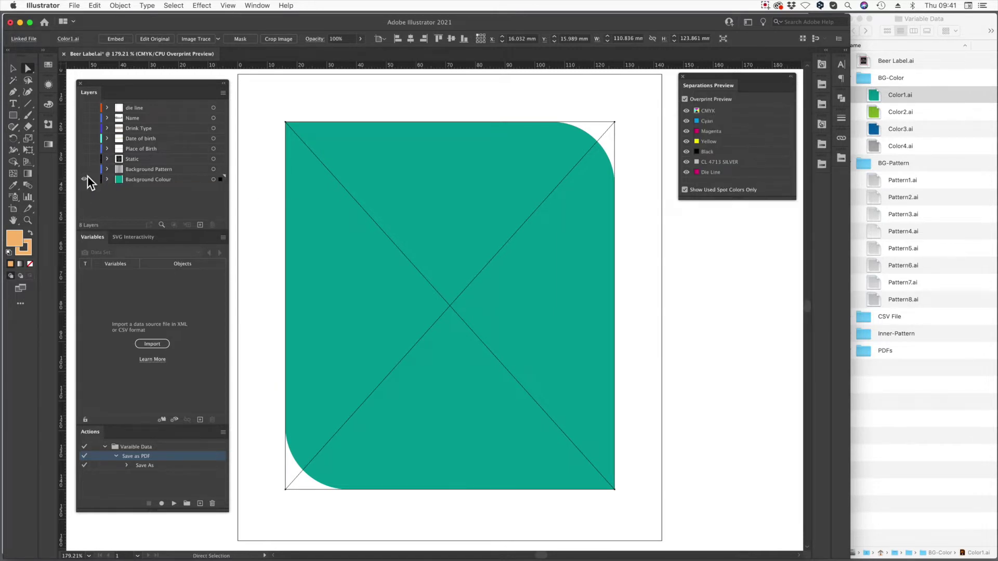
pyautogui.click(84, 169)
pyautogui.click(84, 179)
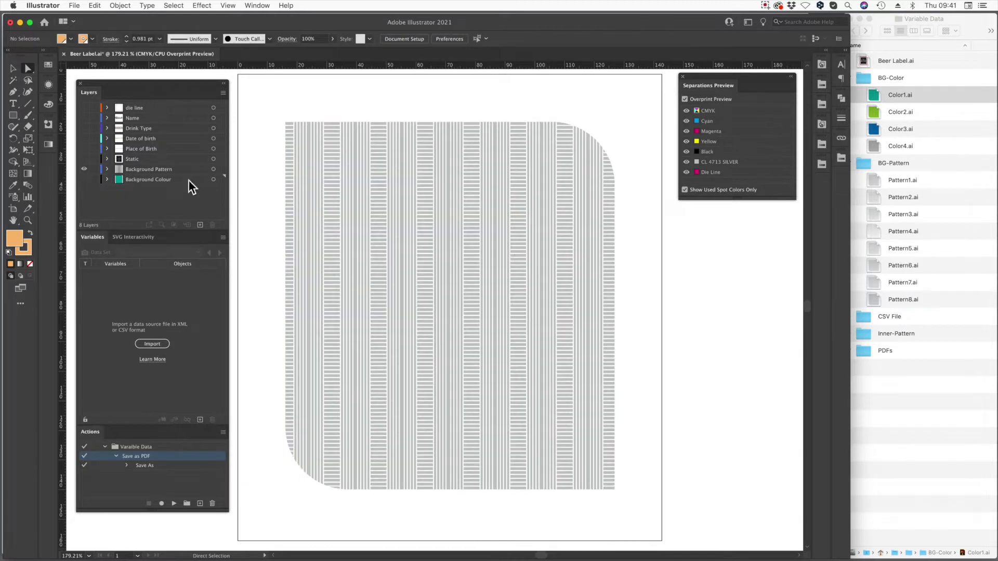
pyautogui.click(424, 199)
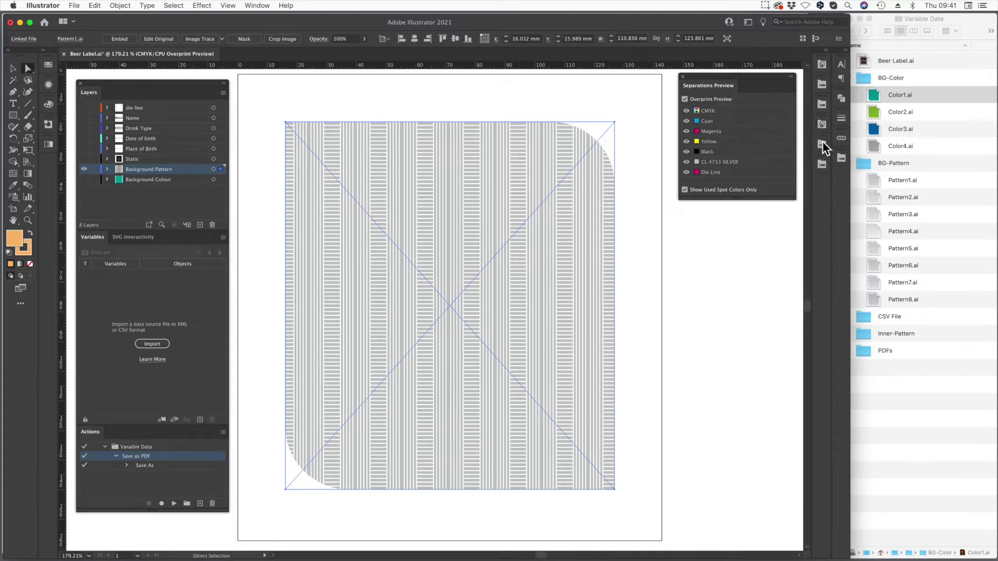
# Look over the dimensional patterns in the COLOR-LOGIC Pattern-FX swatch library
pyautogui.click(822, 105)
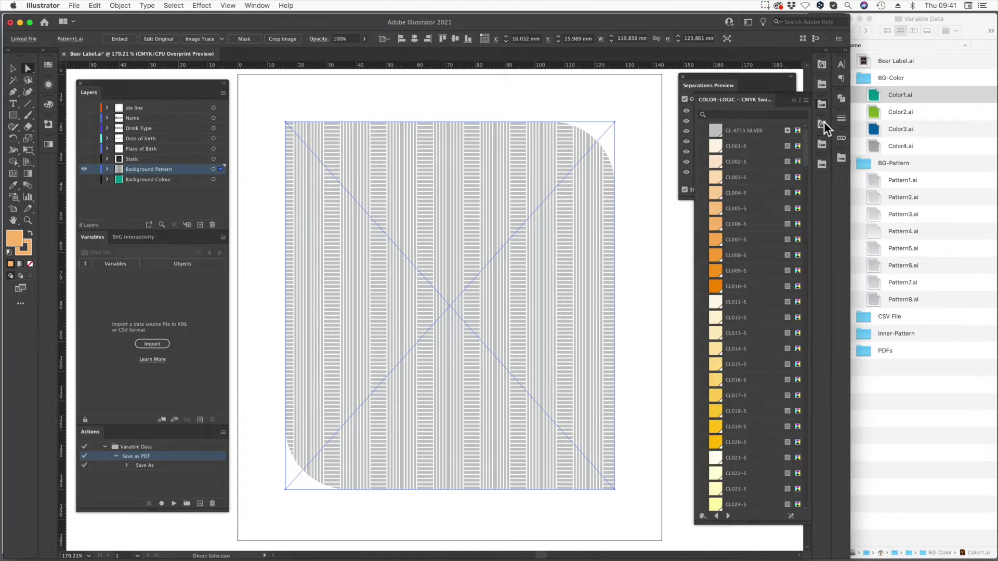
pyautogui.click(824, 148)
pyautogui.click(737, 155)
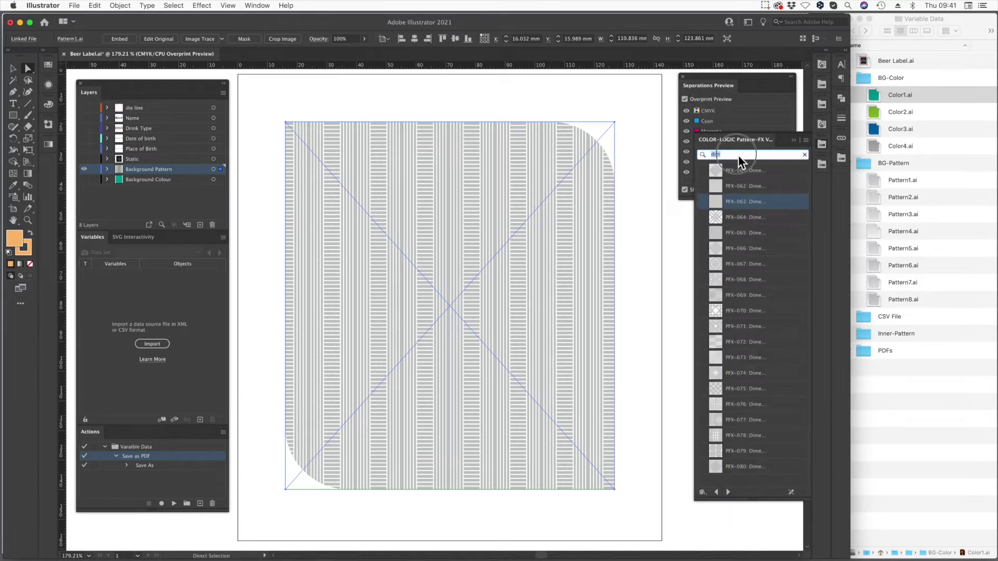
pyautogui.click(676, 238)
# Try the PFX-065 pattern on the background shape in Pattern1.ai, closing the file without saving
pyautogui.click(874, 180)
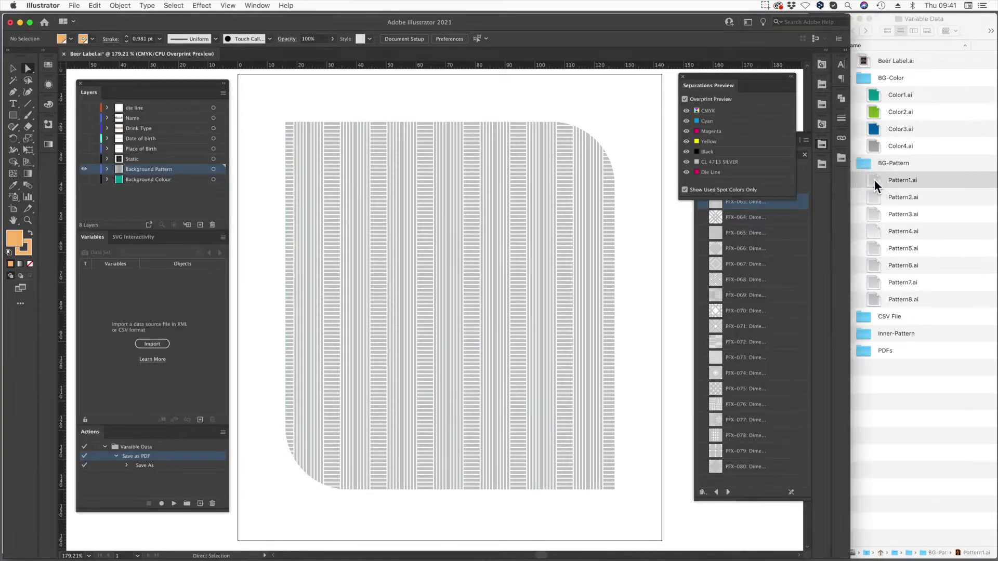
pyautogui.doubleClick(874, 179)
pyautogui.click(339, 250)
pyautogui.click(396, 256)
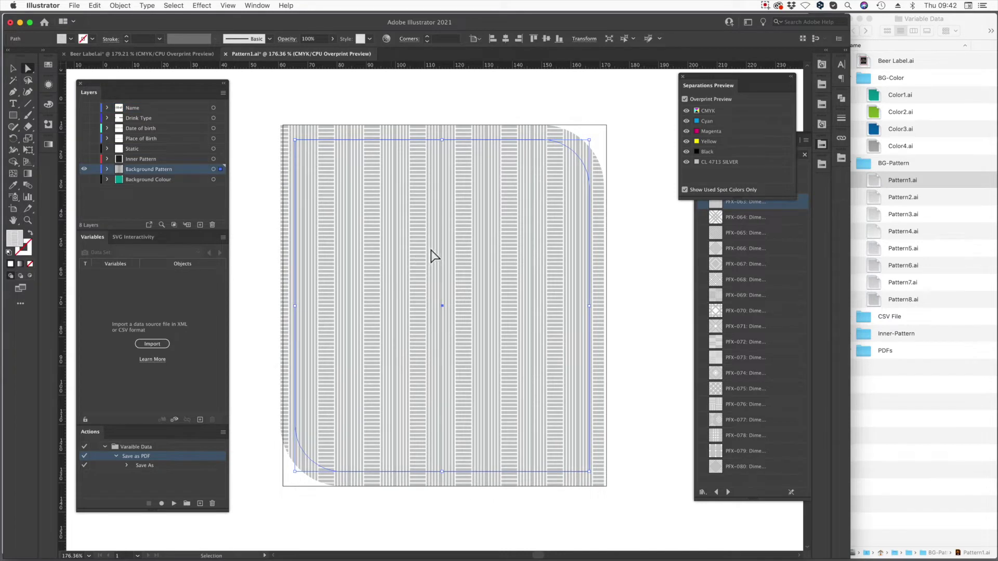
pyautogui.click(725, 236)
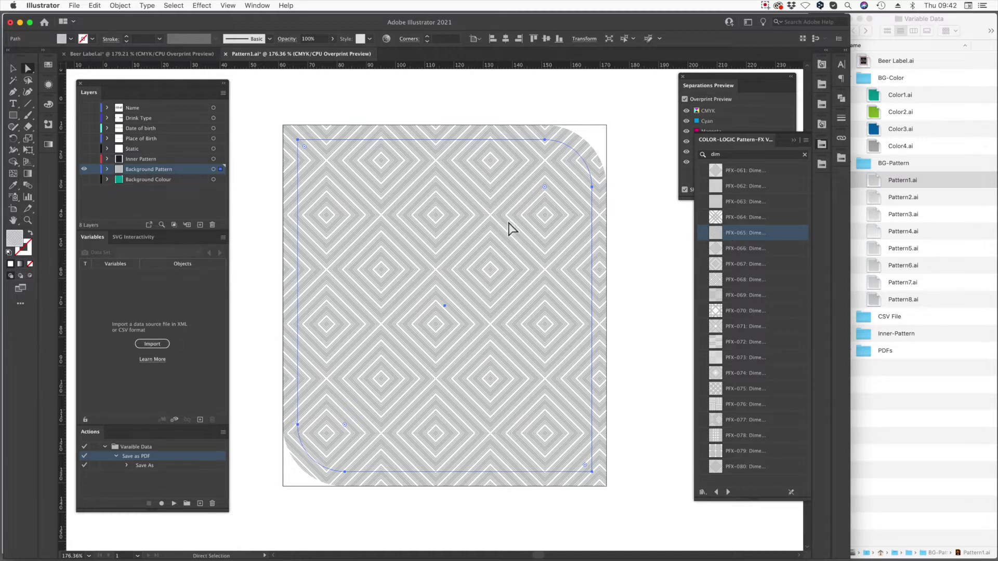
pyautogui.press('super+w')
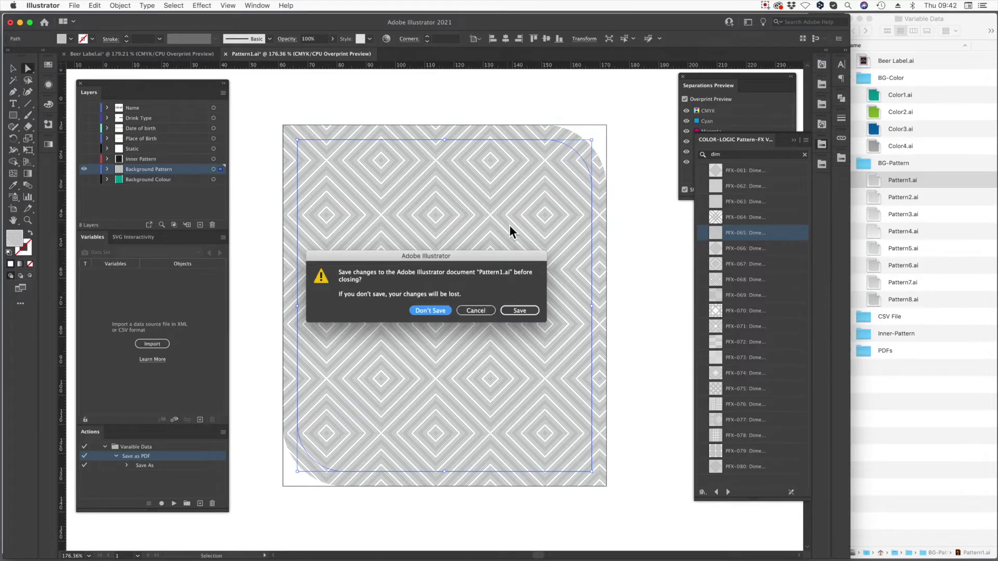
pyautogui.press('super+d')
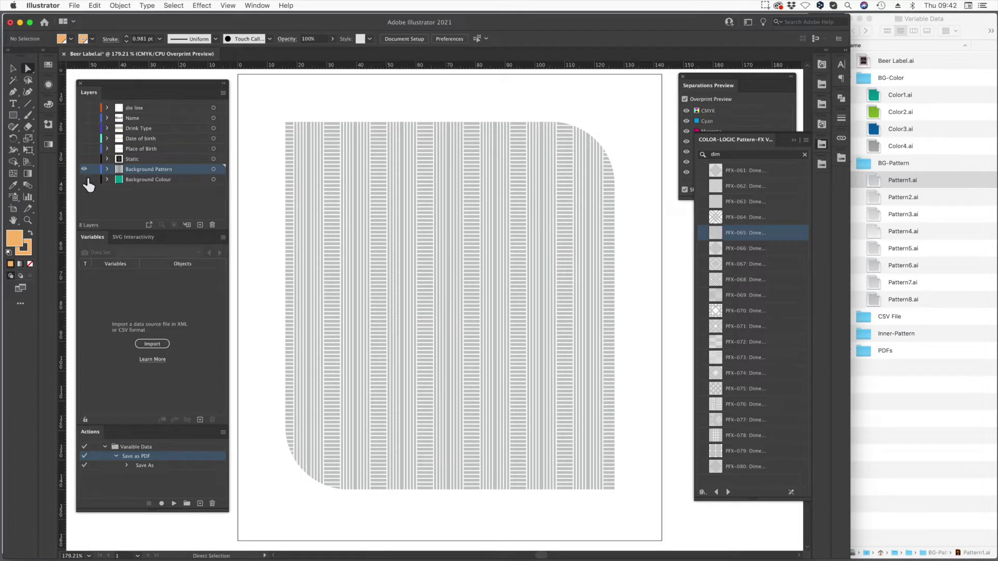
# Show the Background Colour and Static layers and select the textured path of the inner panel on Static
pyautogui.moveTo(85, 180); pyautogui.dragTo(84, 160)
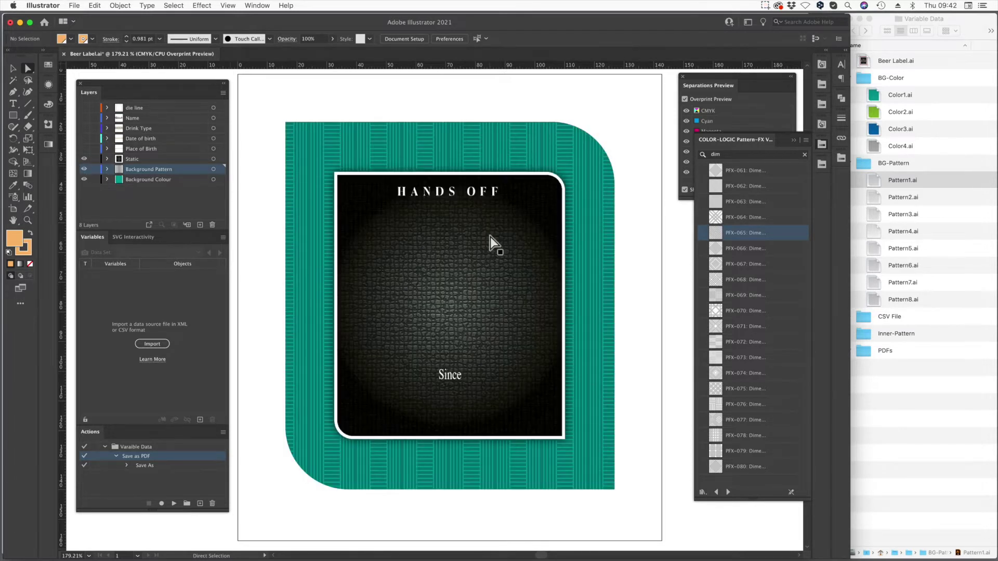
pyautogui.click(491, 236)
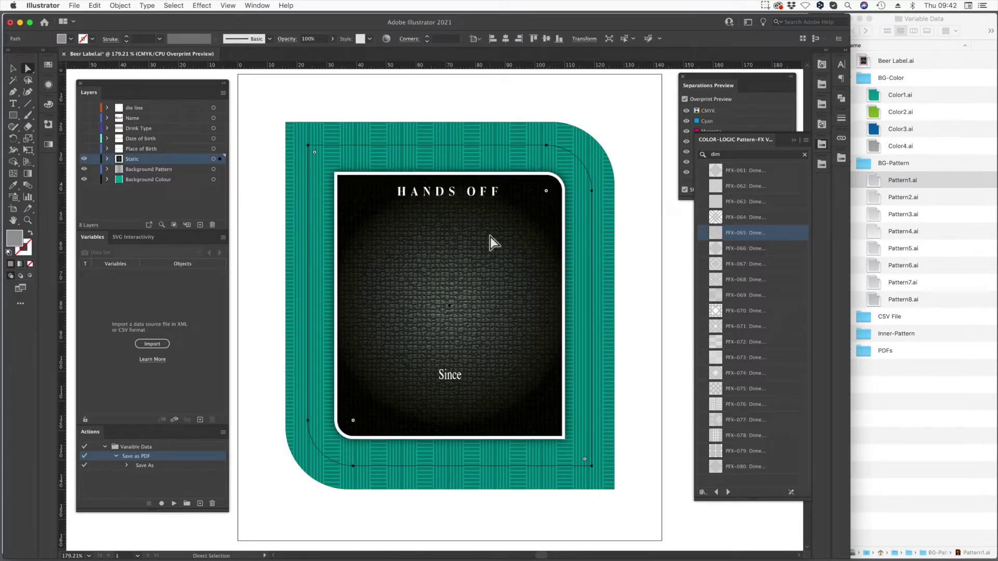
pyautogui.click(485, 193)
pyautogui.click(492, 288)
# Examine the selected path's Offset Path and Mosaic Tiles appearance attributes and the Photoshop effects available for it
pyautogui.click(44, 50)
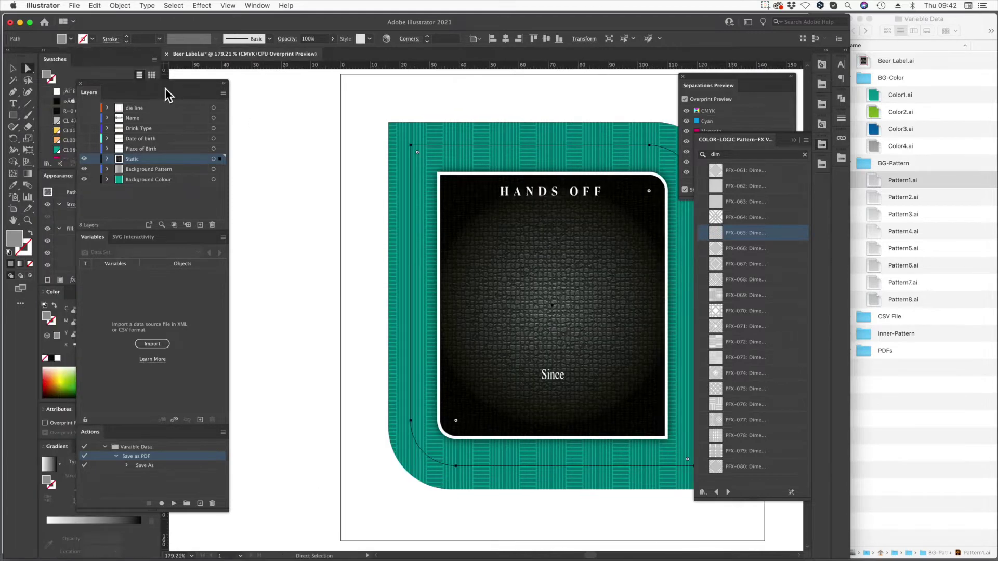
pyautogui.moveTo(164, 83); pyautogui.dragTo(293, 79)
pyautogui.moveTo(58, 177); pyautogui.dragTo(437, 99)
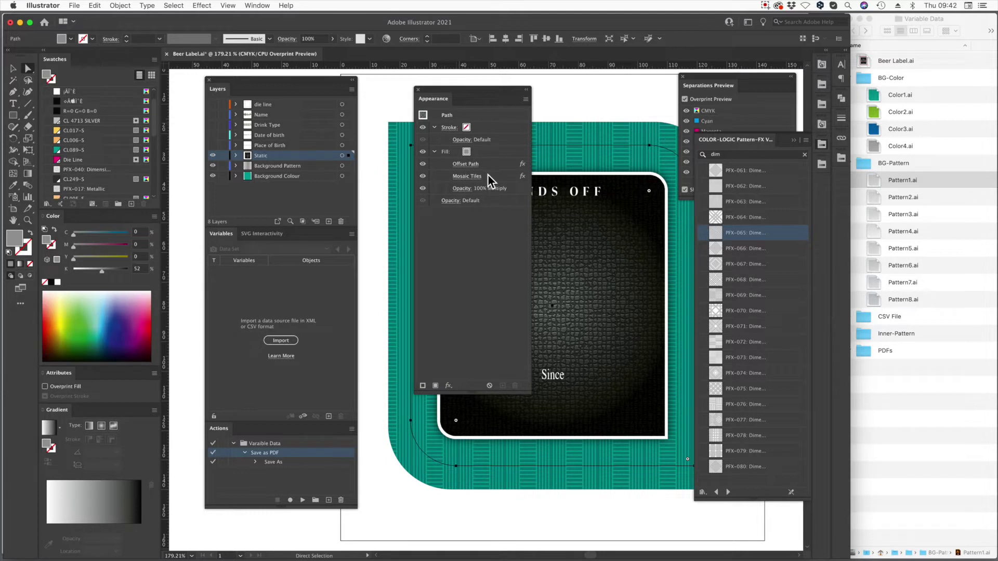
pyautogui.click(205, 6)
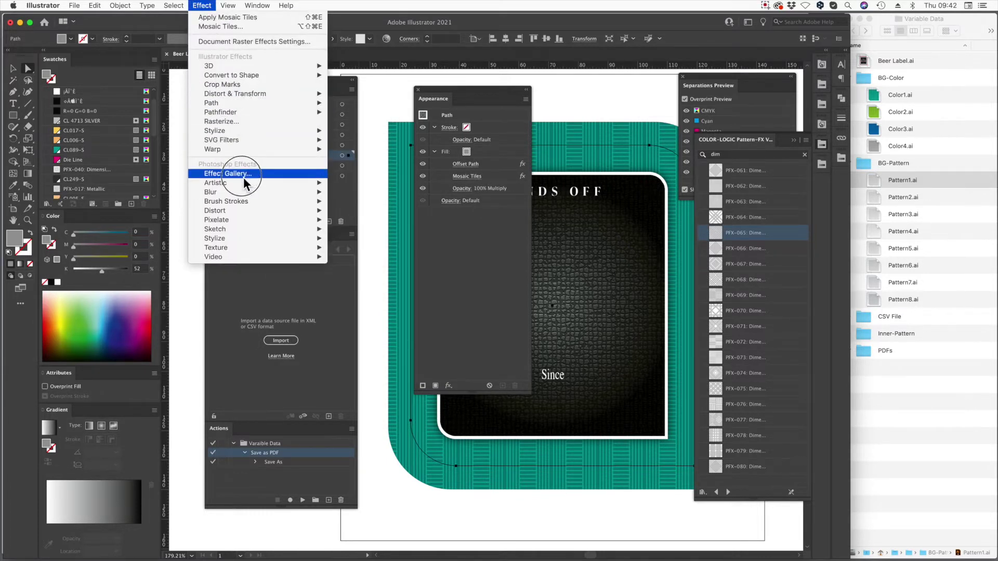
pyautogui.click(216, 5)
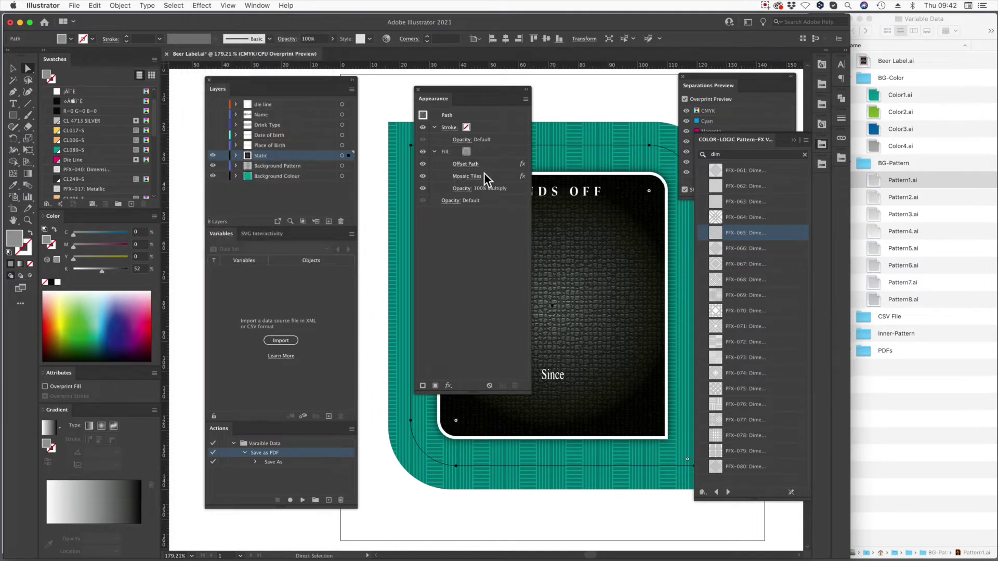
# Compare the inner panel path without and with its Mosaic Tiles effect, and clear the Appearance panel and Pattern-FX library off the artwork
pyautogui.click(422, 177)
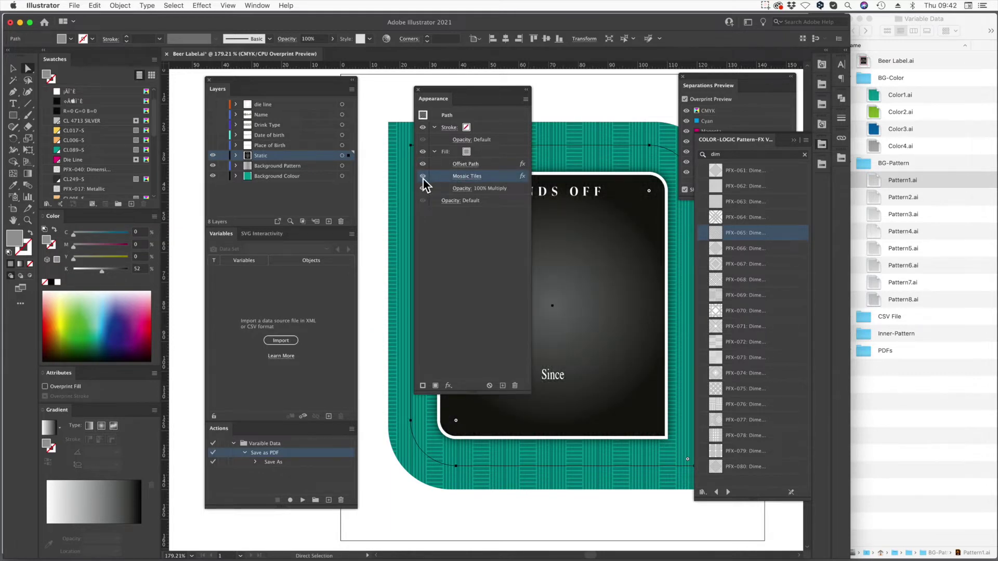
pyautogui.click(420, 177)
pyautogui.moveTo(488, 89); pyautogui.dragTo(365, 107)
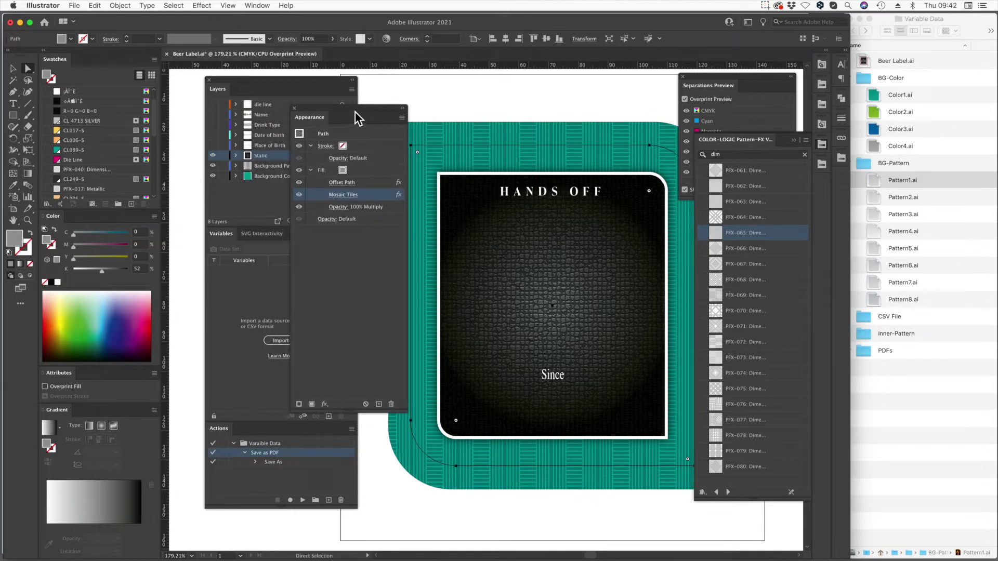
pyautogui.moveTo(355, 109); pyautogui.dragTo(124, 208)
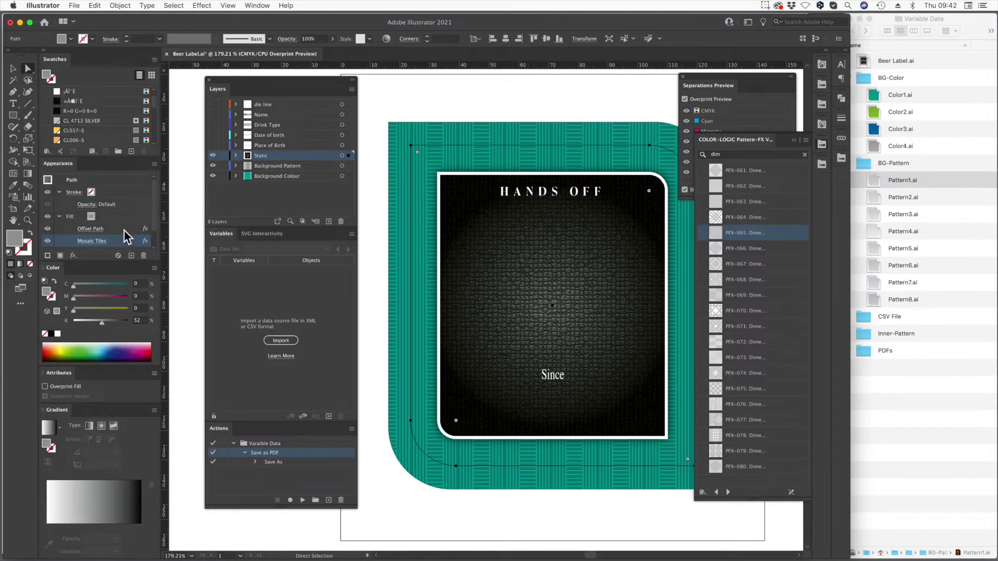
pyautogui.moveTo(313, 82); pyautogui.dragTo(276, 79)
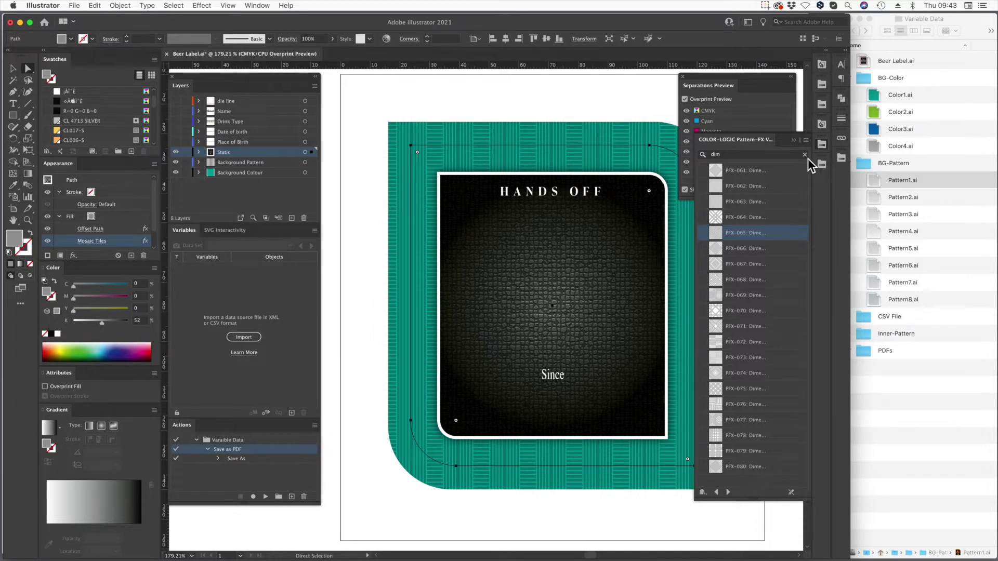
pyautogui.click(798, 143)
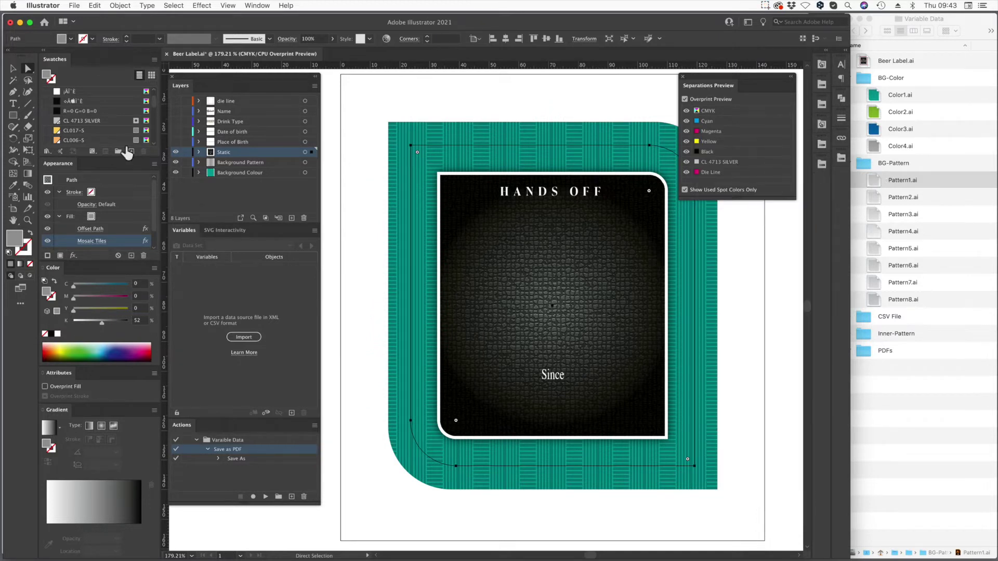
# Show the Place of Birth layer and select its text line at the bottom of the black panel
pyautogui.click(175, 142)
pyautogui.click(618, 502)
pyautogui.click(554, 428)
pyautogui.doubleClick(557, 424)
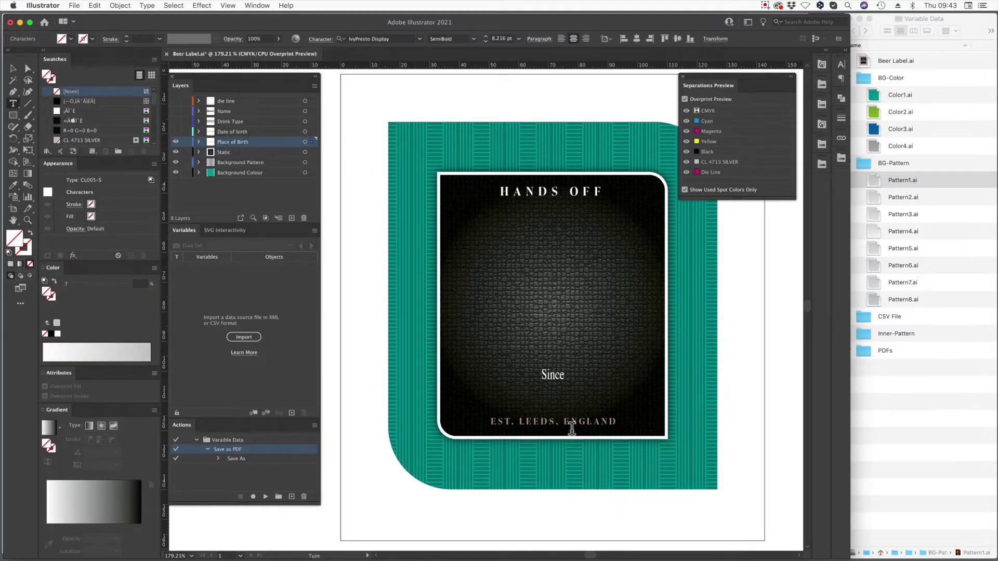
pyautogui.tripleClick(571, 429)
pyautogui.tripleClick(572, 429)
pyautogui.click(28, 68)
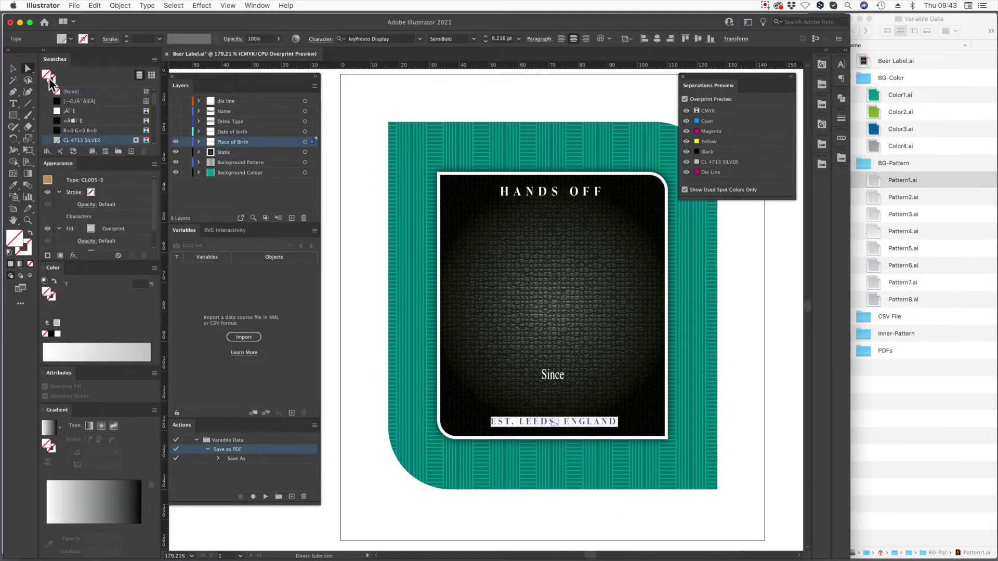
# Try the CL040-S swatch from the COLOR-LOGIC Metallic Silver library on the Place of Birth text
pyautogui.click(825, 63)
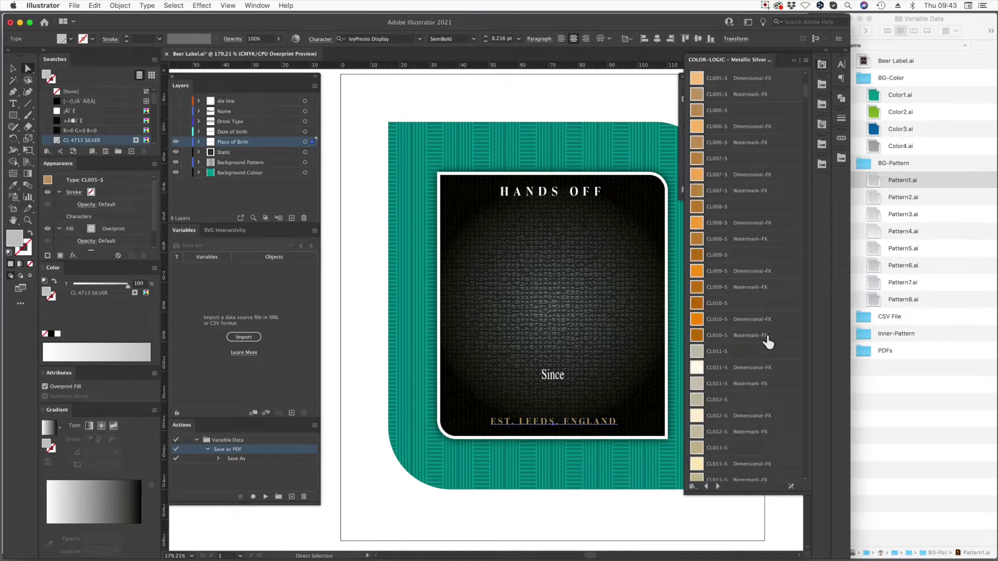
pyautogui.scroll(-15, 768, 343)
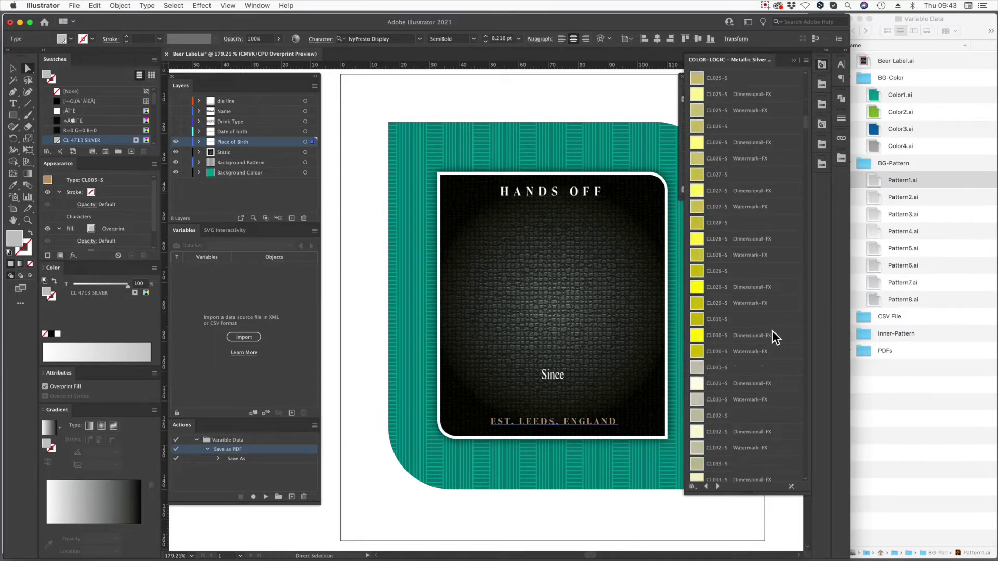
pyautogui.click(735, 356)
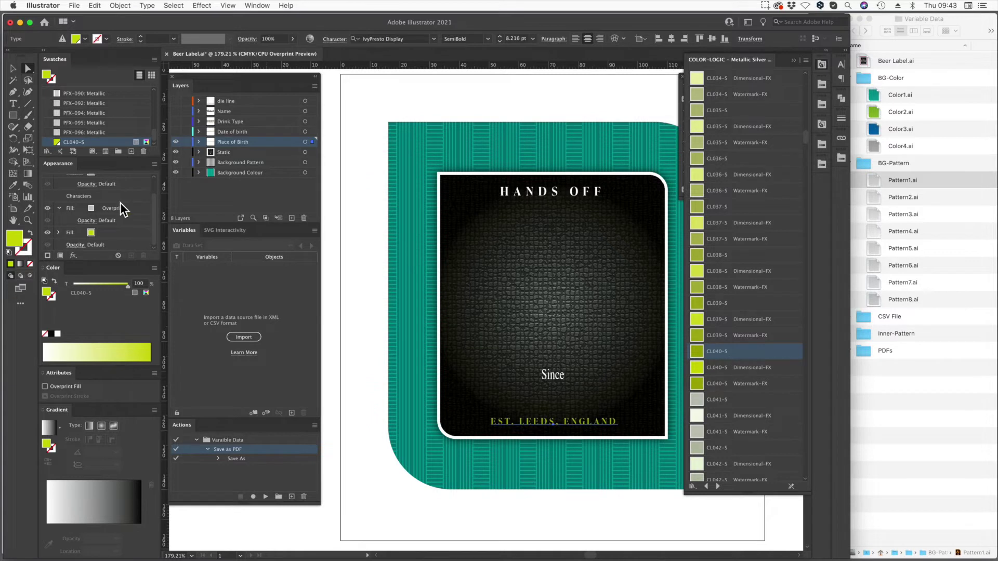
pyautogui.moveTo(89, 264); pyautogui.dragTo(89, 274)
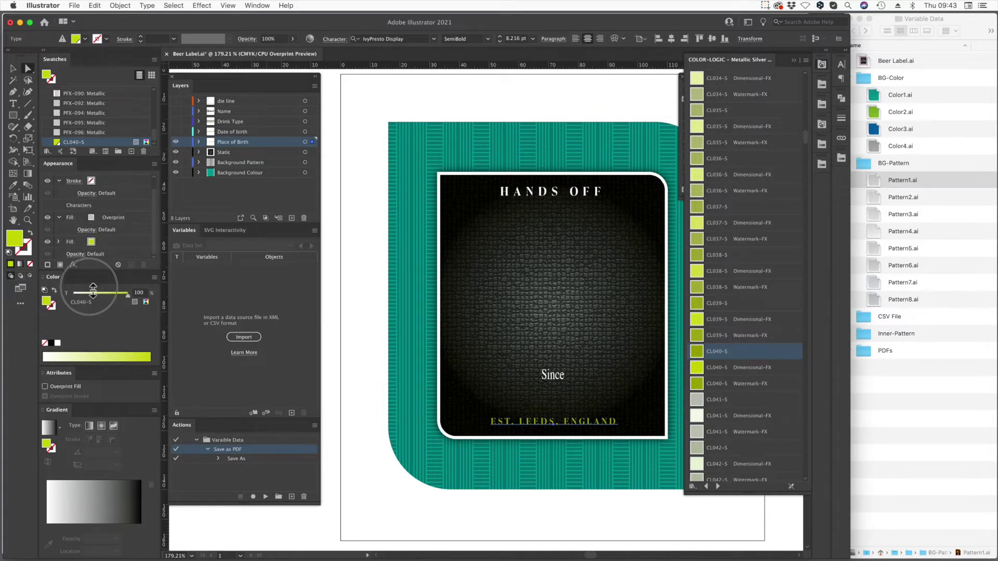
pyautogui.click(129, 216)
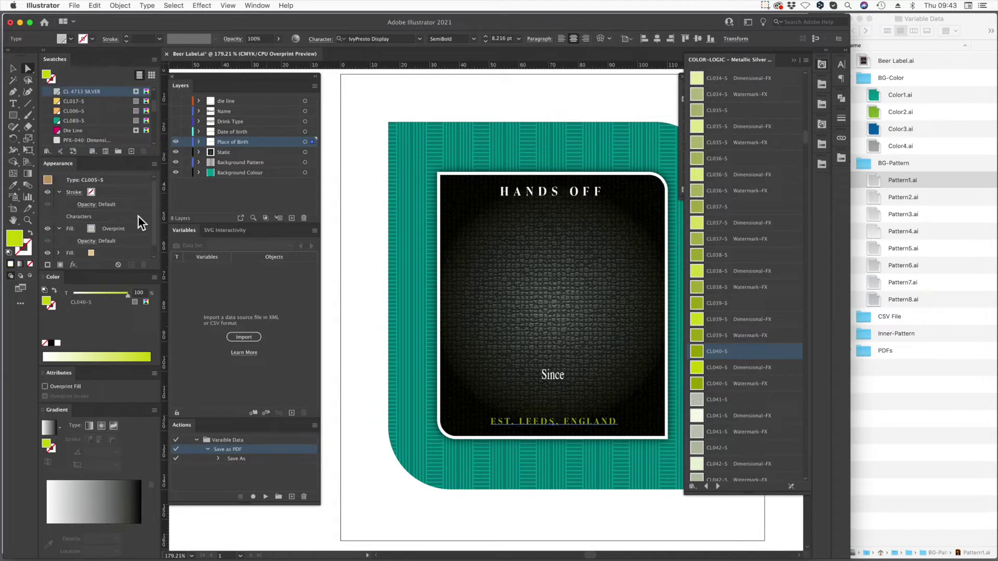
# Show the Date of birth and Drink Type layers, deselect the text and collapse the Metallic Silver swatch library
pyautogui.click(176, 132)
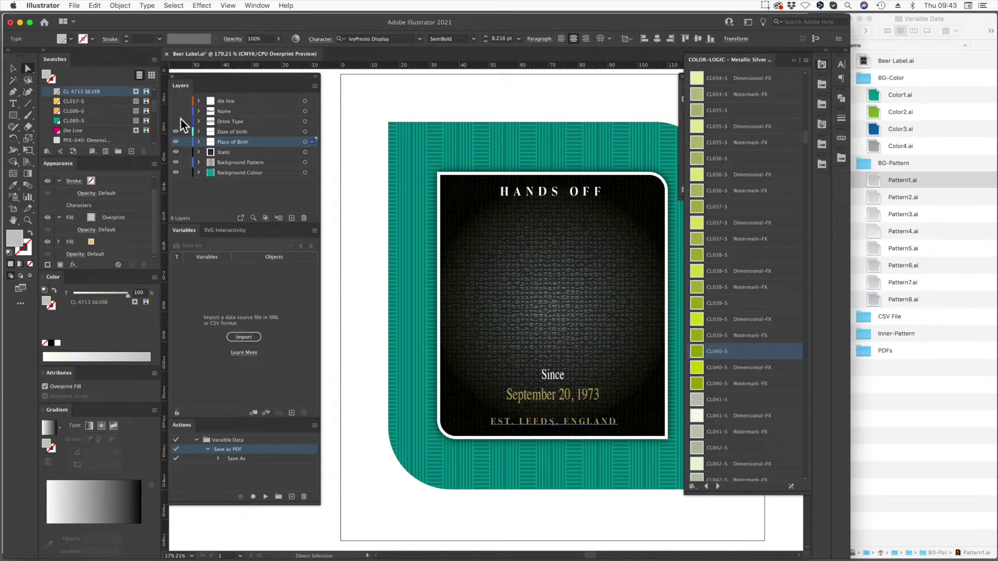
pyautogui.click(180, 130)
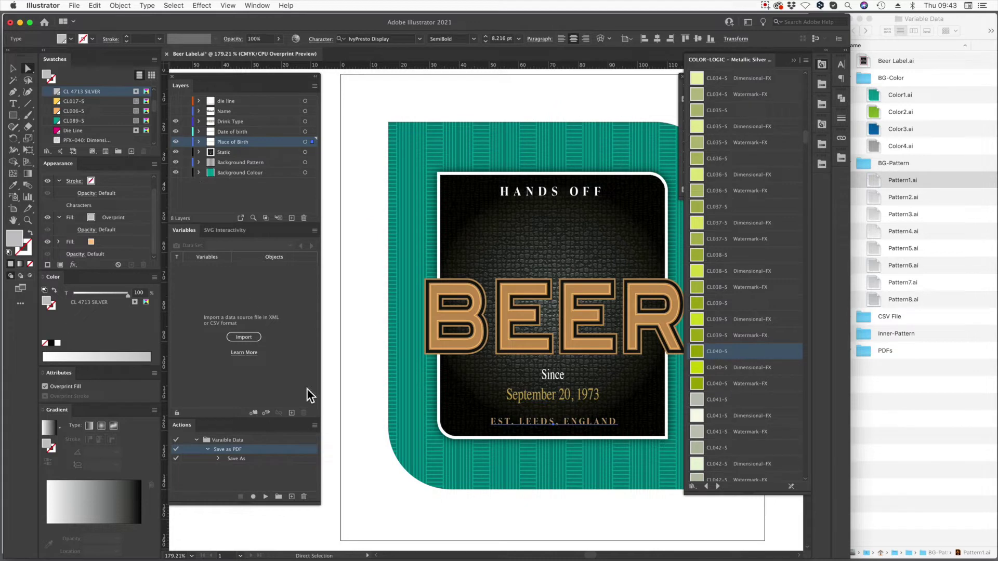
pyautogui.click(383, 515)
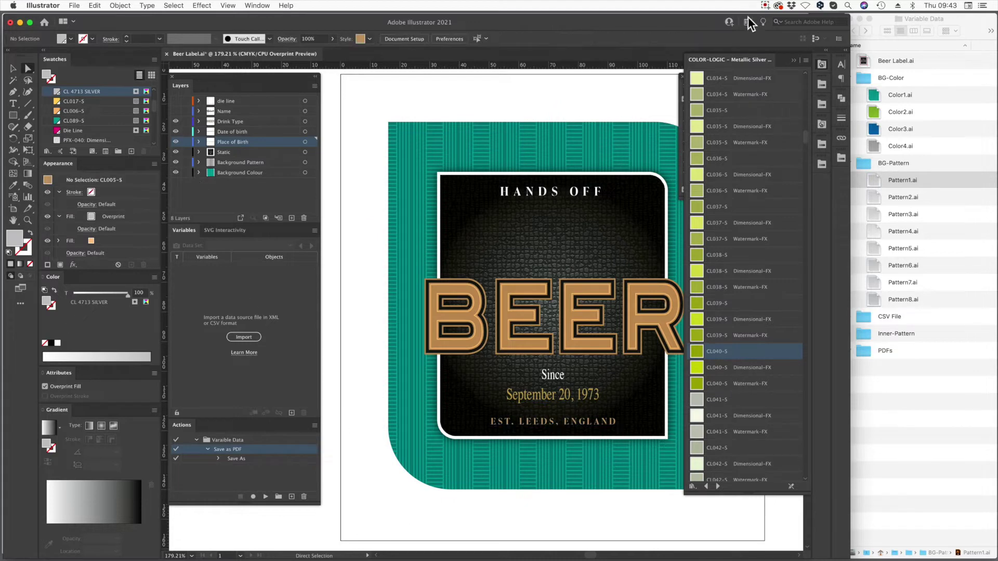
pyautogui.click(790, 59)
# Examine the stacked strokes, fills and Offset Path effects that make up the BEER text's appearance
pyautogui.press('super+space')
pyautogui.moveTo(727, 250); pyautogui.dragTo(415, 341)
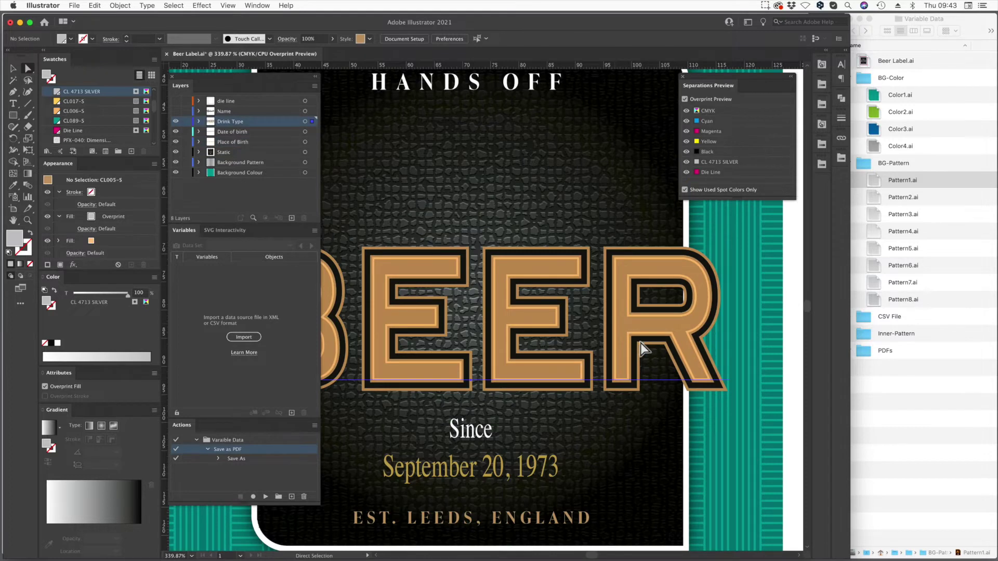
pyautogui.click(642, 349)
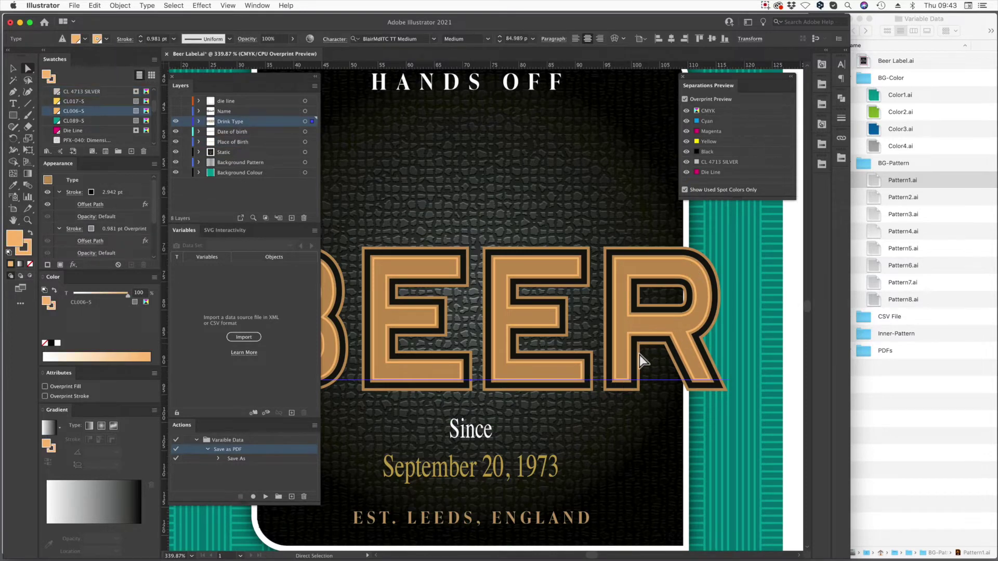
pyautogui.moveTo(56, 164); pyautogui.dragTo(436, 90)
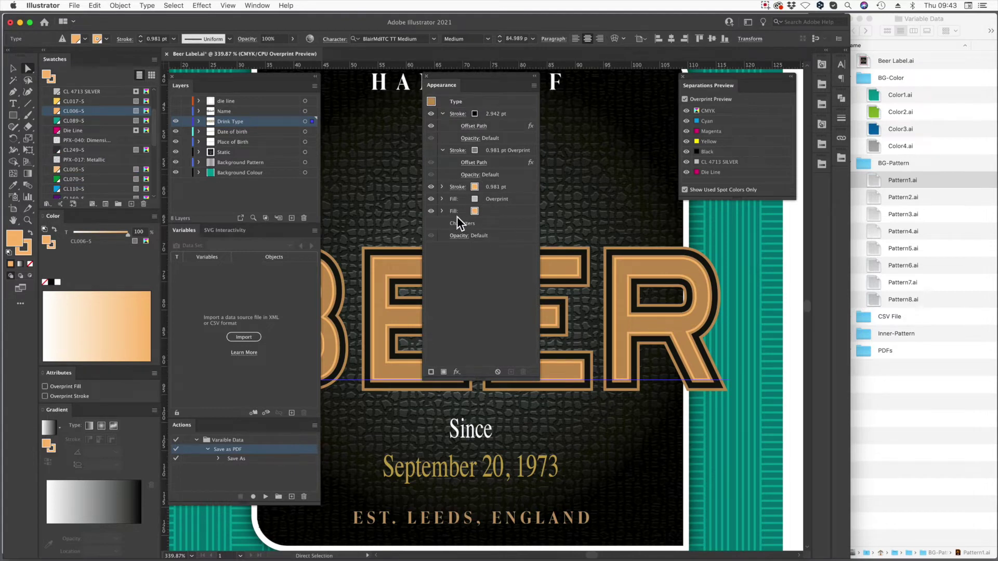
pyautogui.click(442, 211)
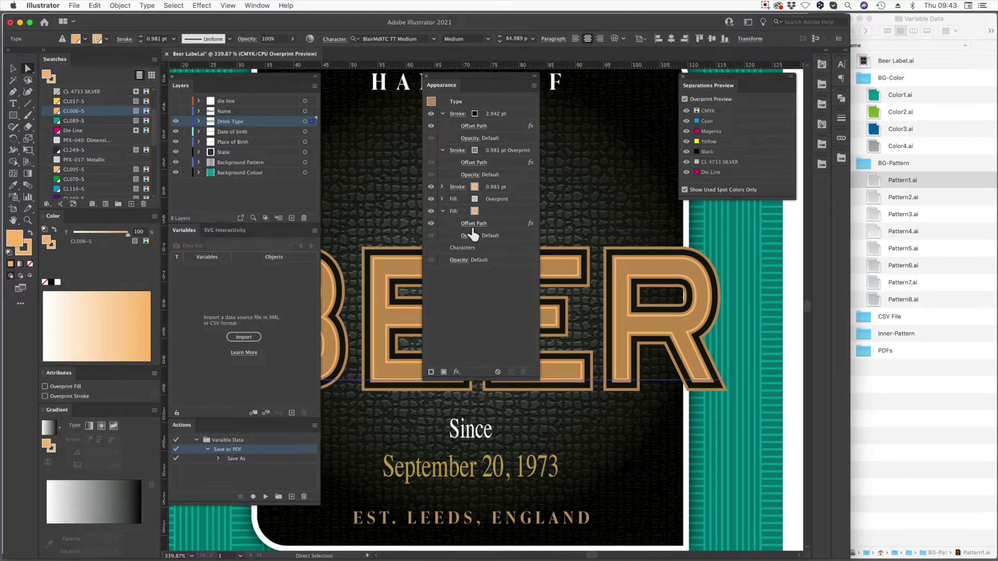
pyautogui.click(442, 199)
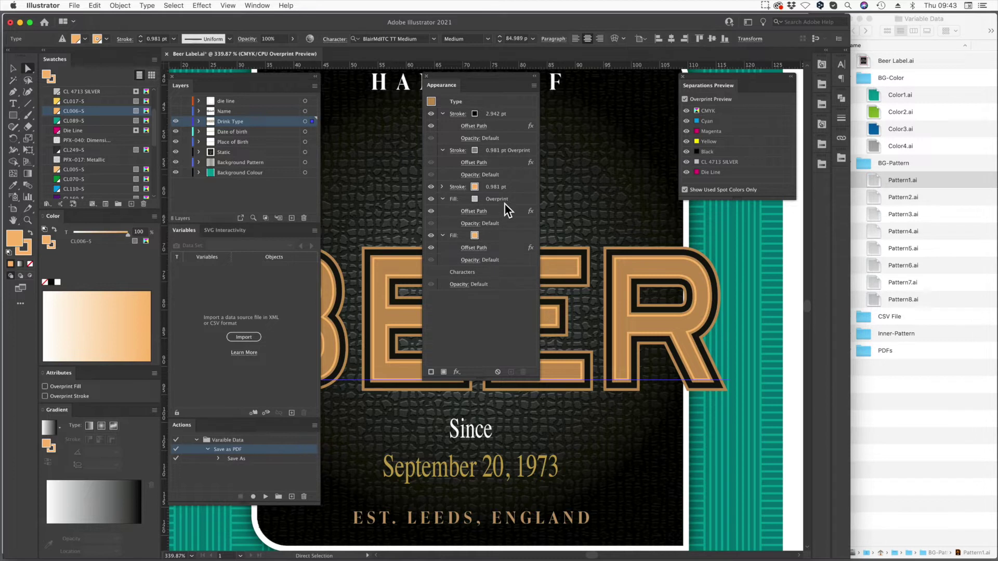
pyautogui.click(443, 188)
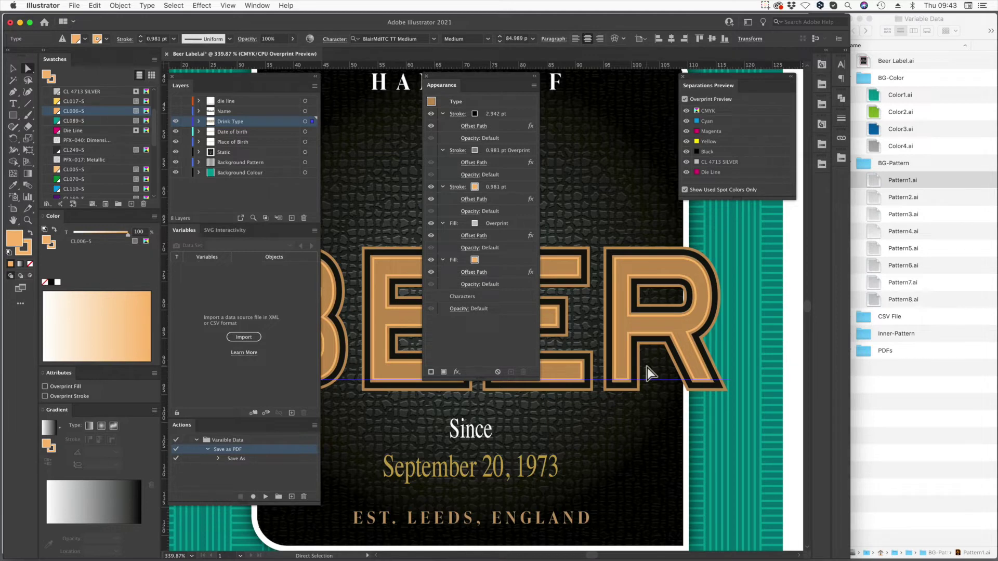
pyautogui.moveTo(441, 85); pyautogui.dragTo(107, 207)
# Try replacing the BEER text with VODKA using the Type tool, undo the replacement and deselect the text
pyautogui.press('z')
pyautogui.keyDown('alt'); pyautogui.click(507, 307); pyautogui.keyUp('alt')
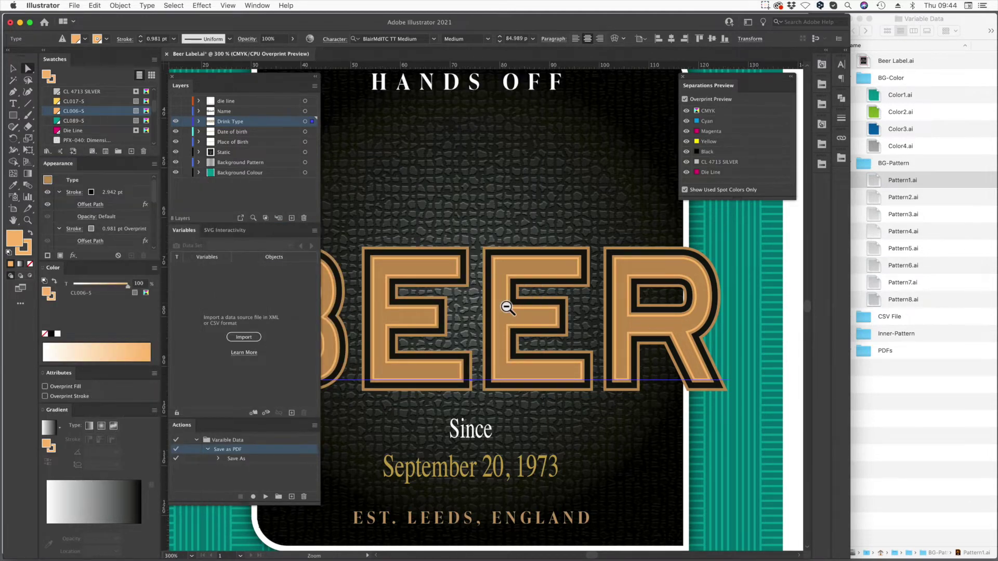
pyautogui.keyDown('alt'); pyautogui.click(507, 307); pyautogui.keyUp('alt')
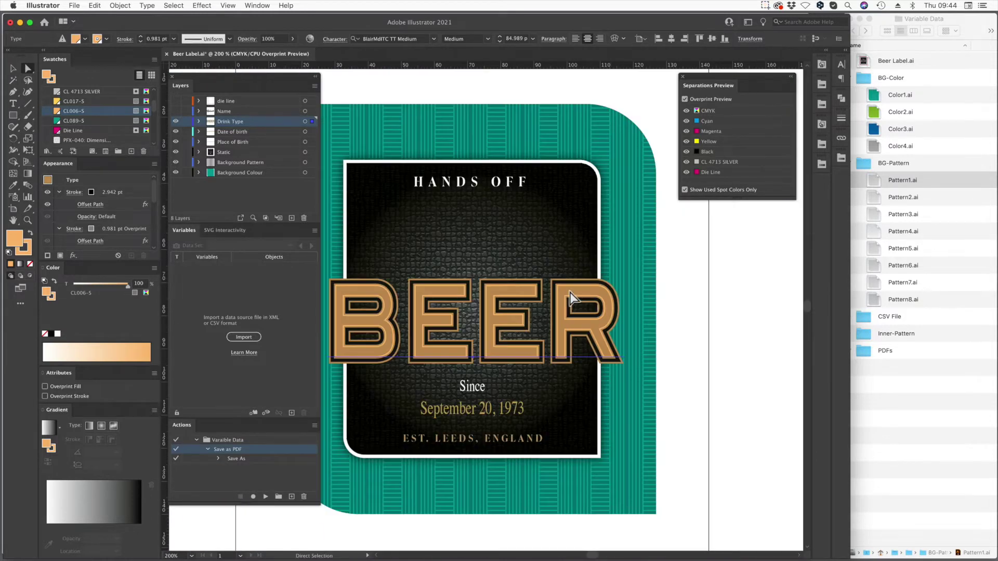
pyautogui.press('t')
pyautogui.doubleClick(504, 316)
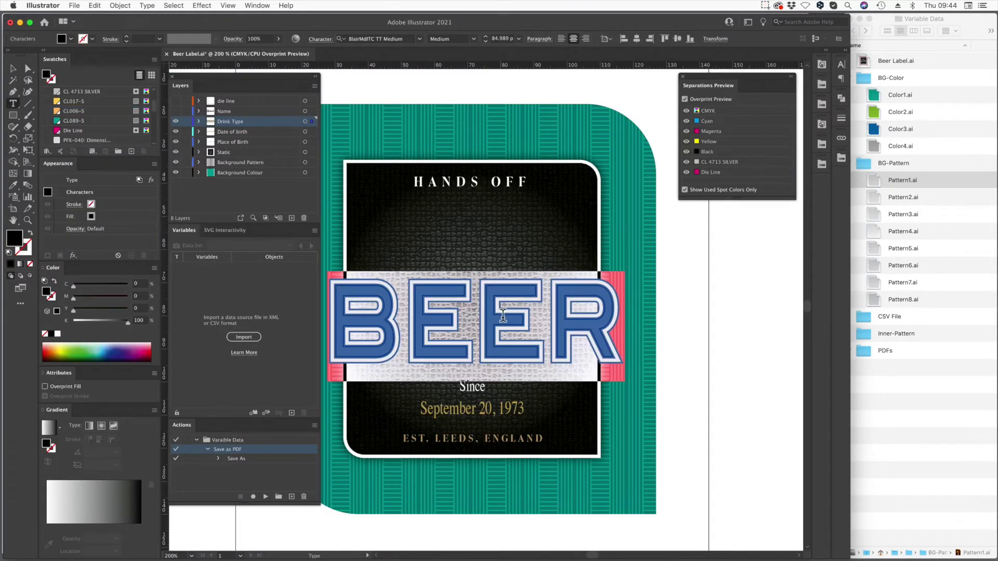
pyautogui.write('VODKA')
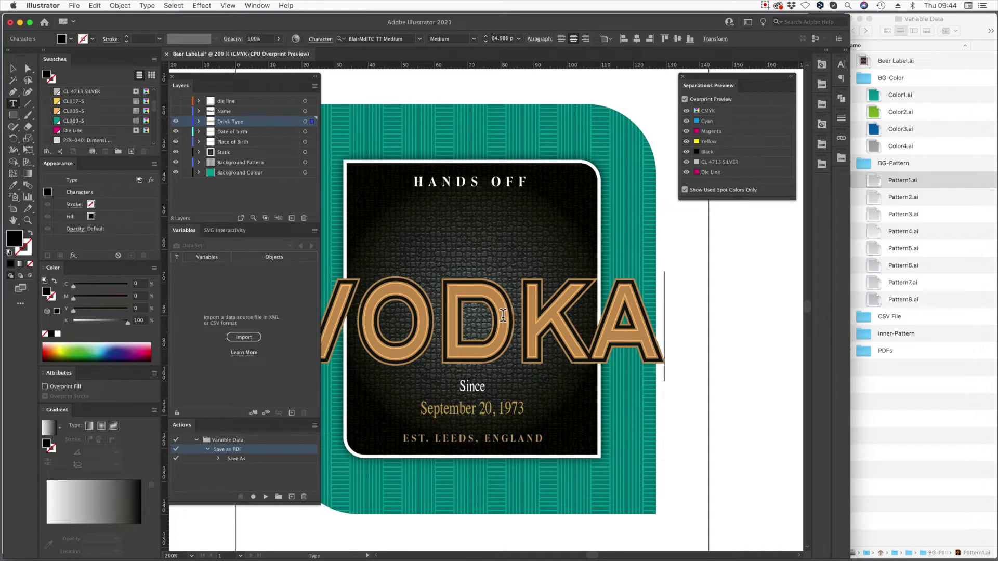
pyautogui.press('cmd+z')
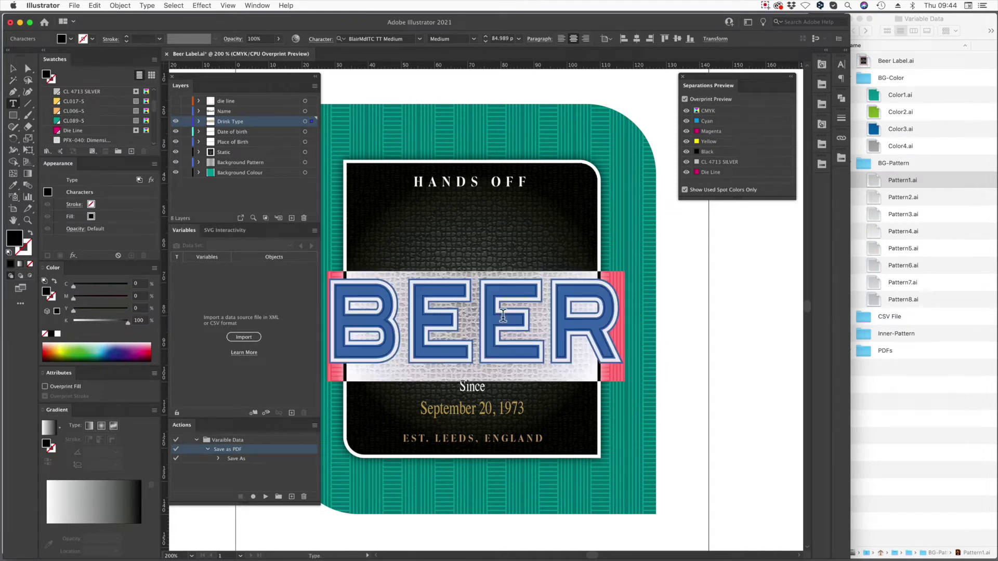
pyautogui.click(28, 68)
pyautogui.click(748, 297)
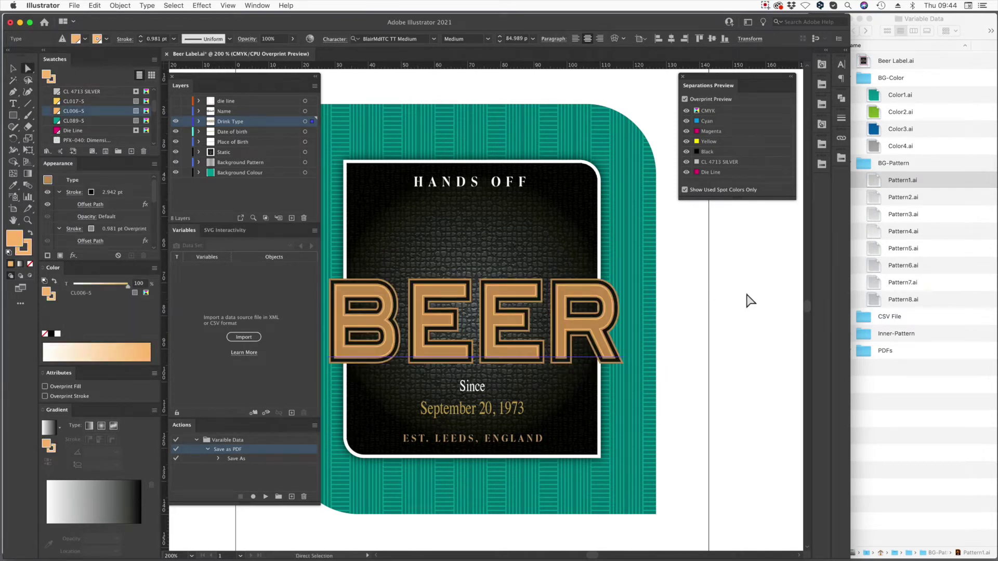
# Show the Name layer and select its script name text above BEER
pyautogui.click(176, 121)
pyautogui.hscroll(-3, 520, 255)
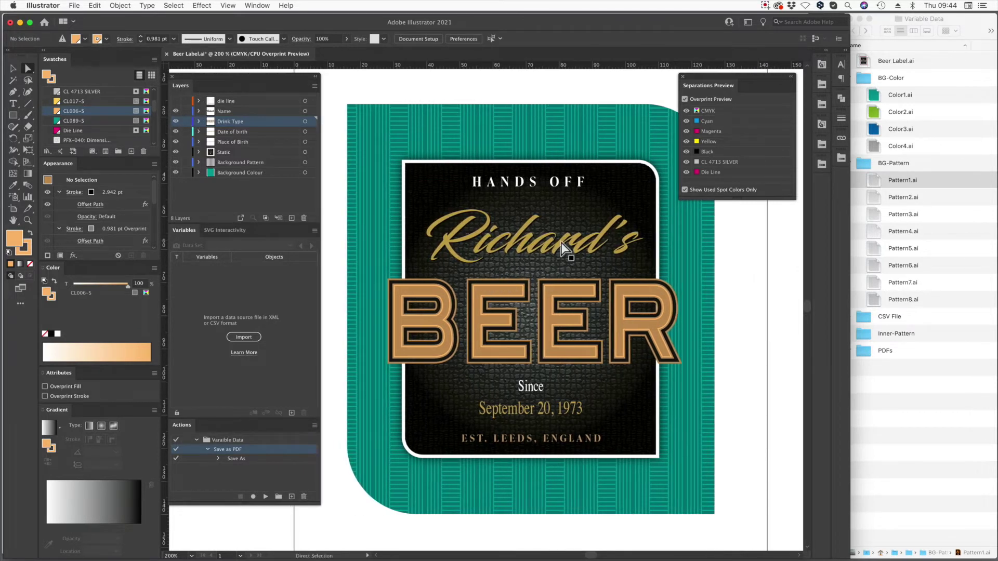
pyautogui.click(562, 244)
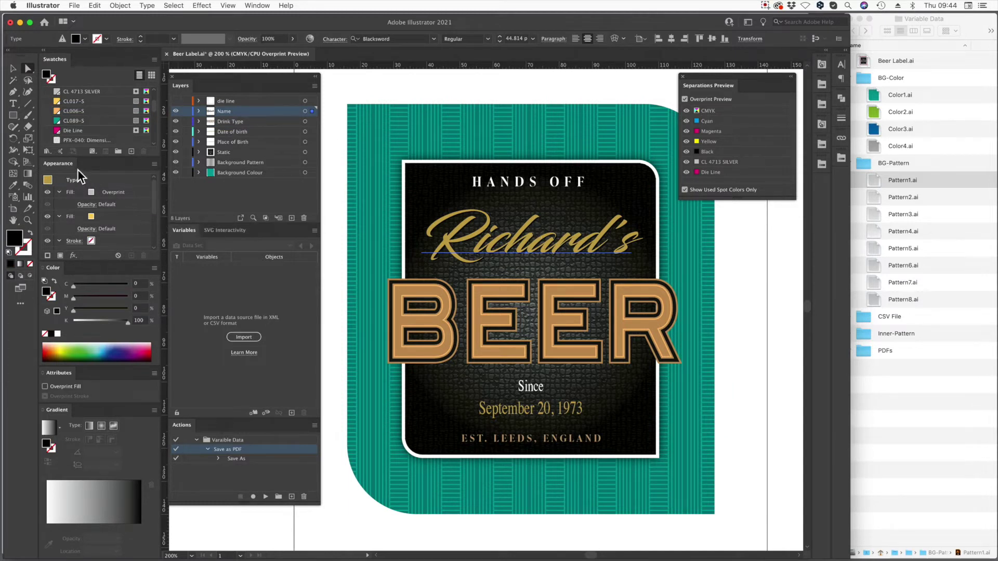
pyautogui.click(759, 303)
pyautogui.press('z')
pyautogui.moveTo(448, 195); pyautogui.dragTo(568, 290)
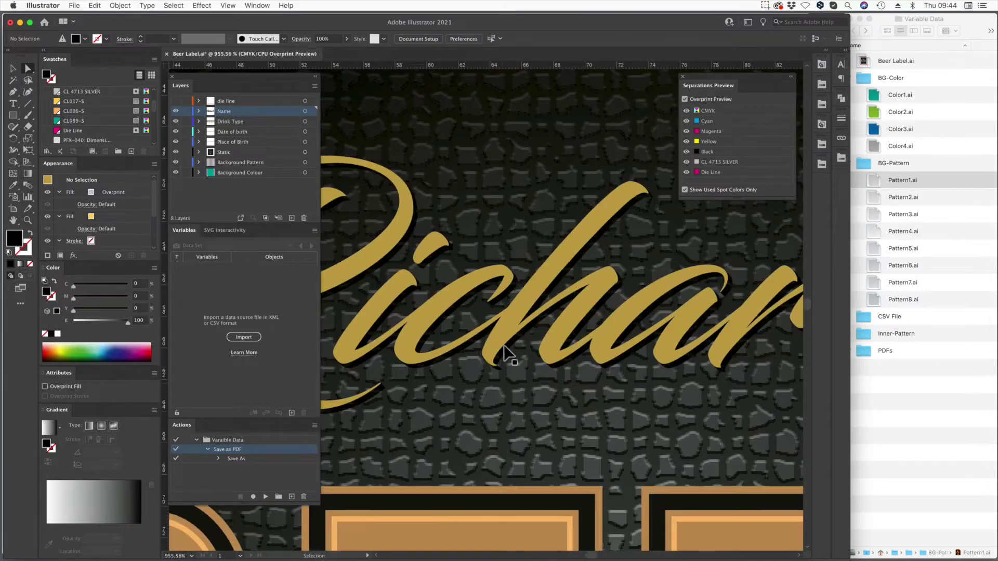
pyautogui.click(522, 331)
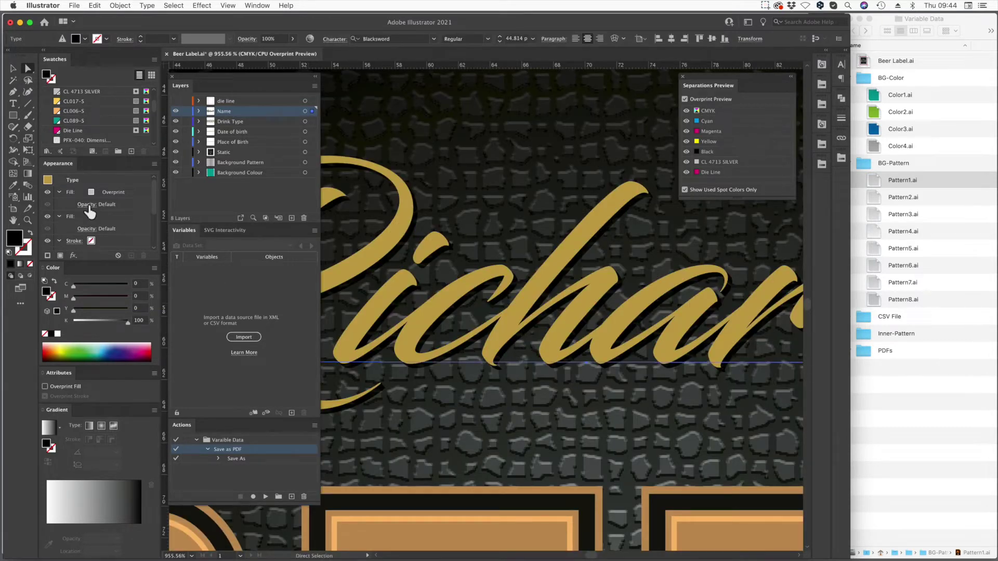
# Examine the Transform effect settings on the name text's black fill, including the number of copies
pyautogui.moveTo(64, 165); pyautogui.dragTo(399, 79)
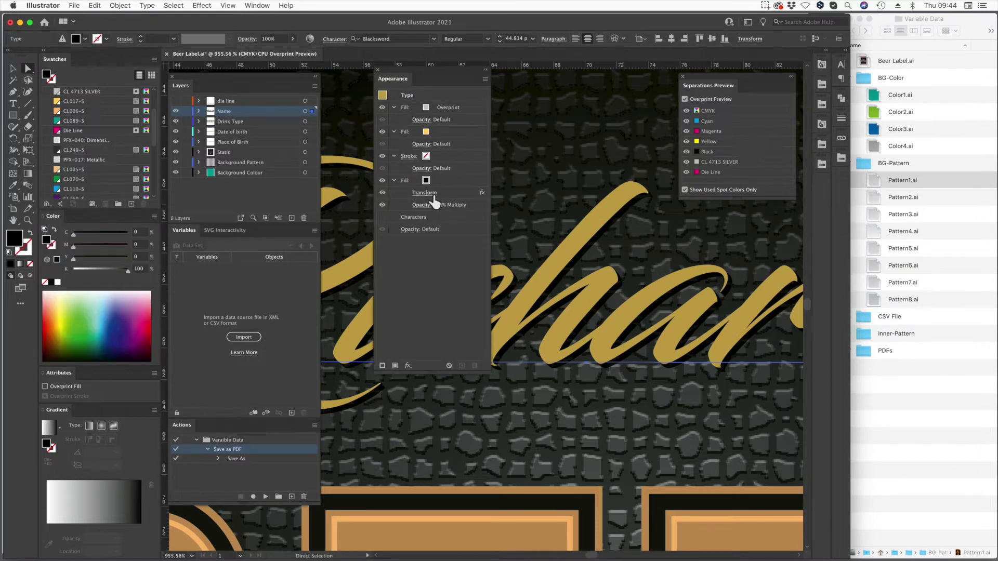
pyautogui.click(432, 196)
pyautogui.moveTo(57, 69); pyautogui.dragTo(558, 79)
pyautogui.click(611, 303)
pyautogui.doubleClick(611, 303)
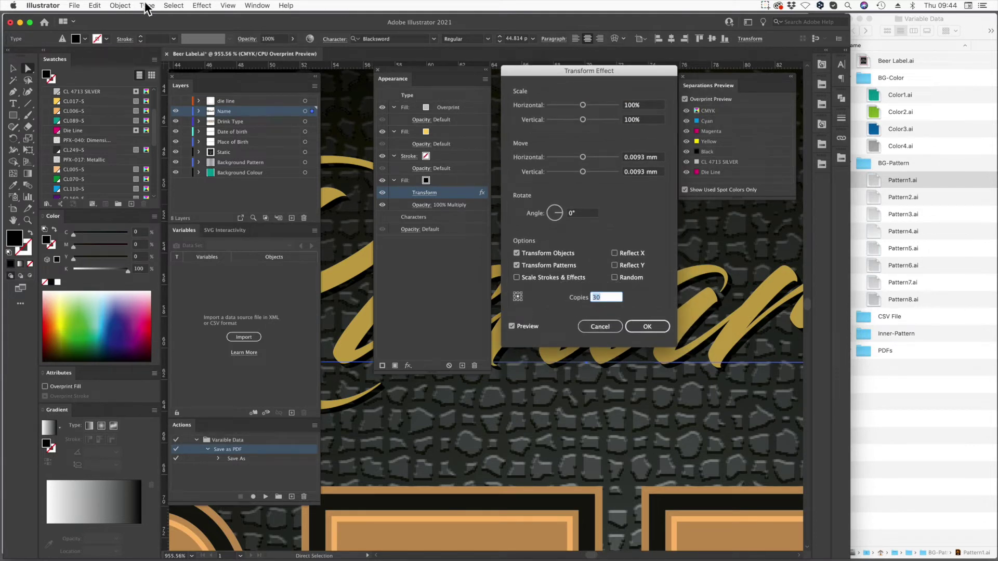
# Close the Transform effect settings of the name text's black fill without changing them
pyautogui.click(128, 6)
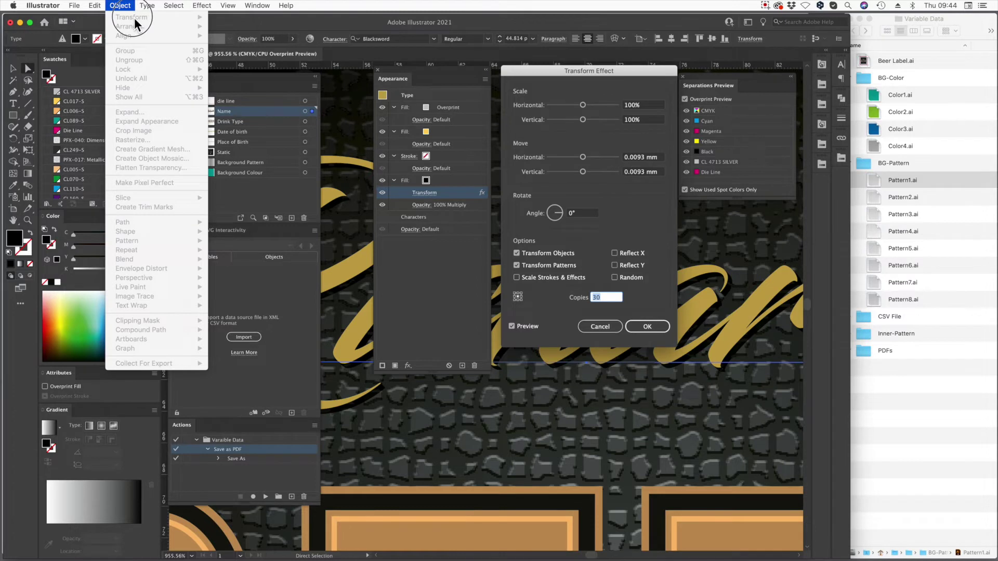
pyautogui.press('Escape')
pyautogui.click(200, 6)
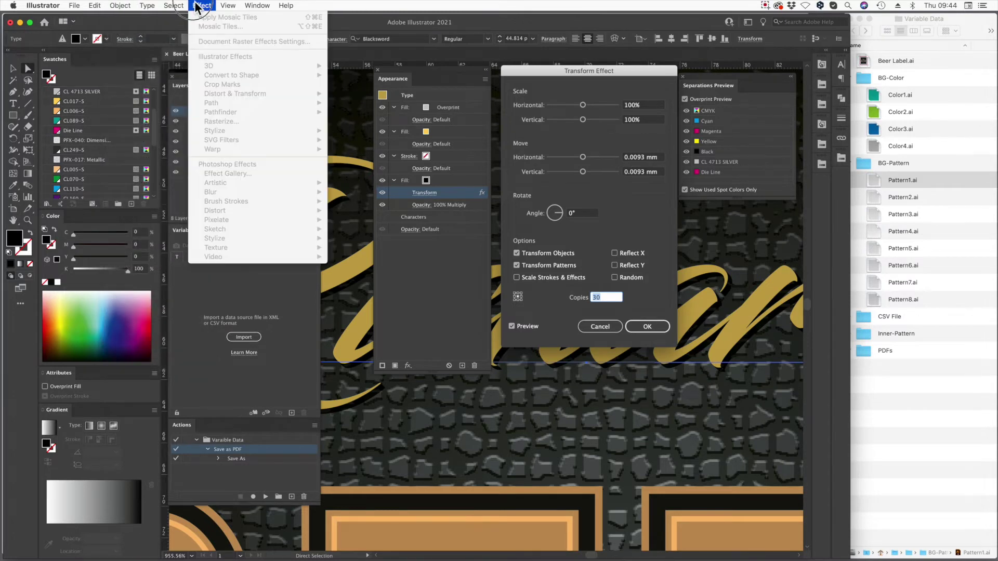
pyautogui.click(196, 8)
pyautogui.click(600, 327)
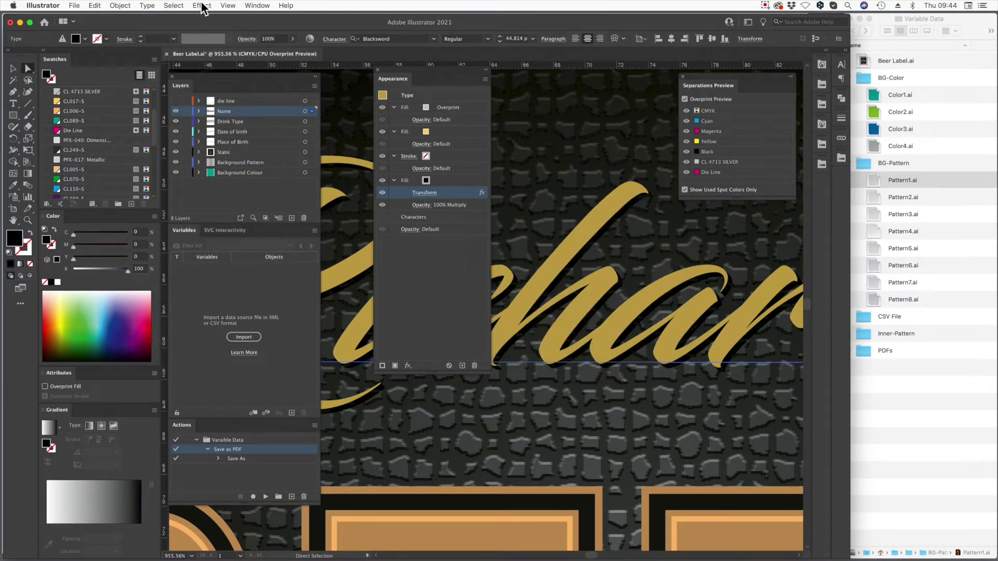
# Try adding another Transform effect to the name text's black fill, check its Move settings and cancel it
pyautogui.click(202, 7)
pyautogui.moveTo(251, 93)
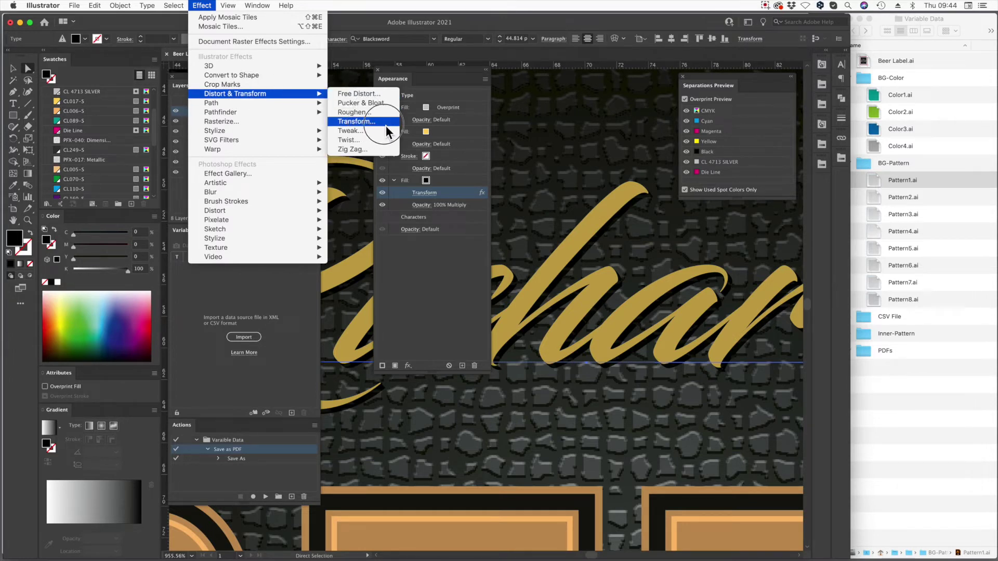
pyautogui.click(370, 123)
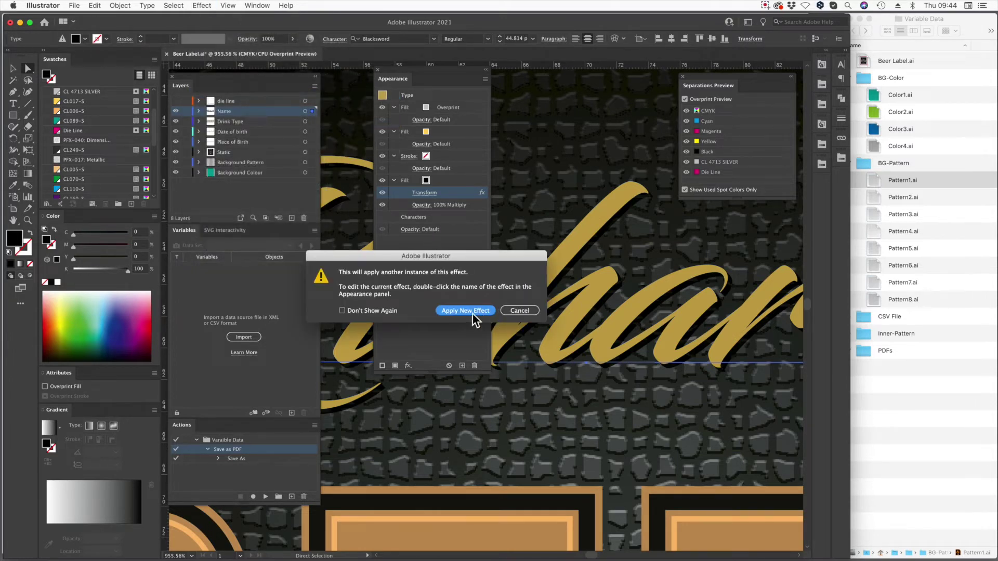
pyautogui.press('Return')
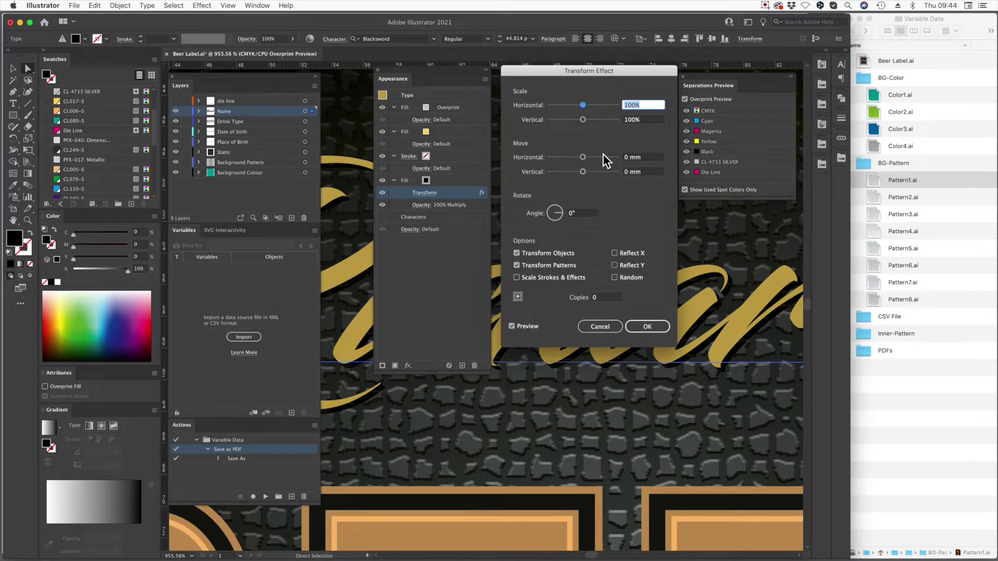
pyautogui.click(636, 158)
pyautogui.doubleClick(638, 158)
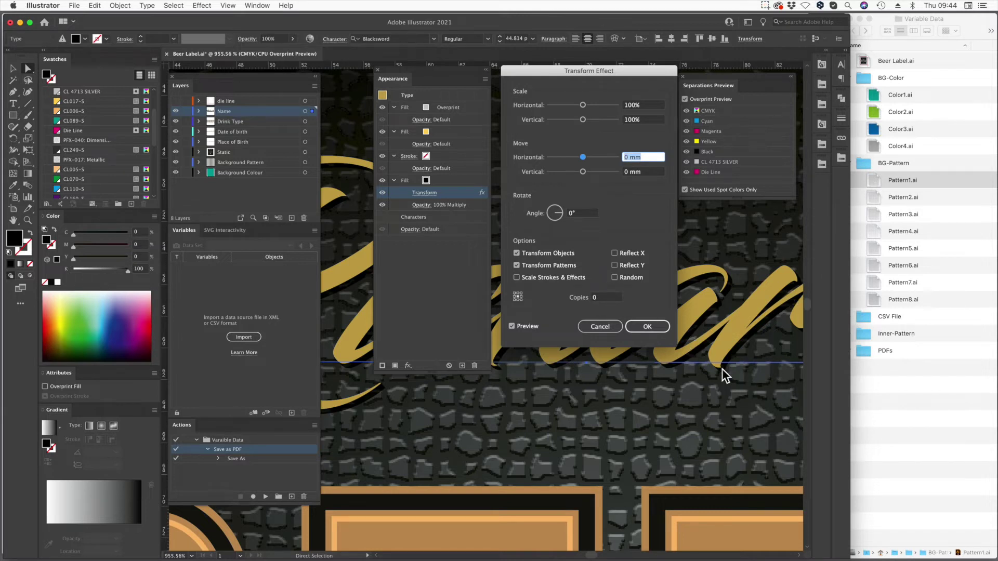
pyautogui.click(603, 328)
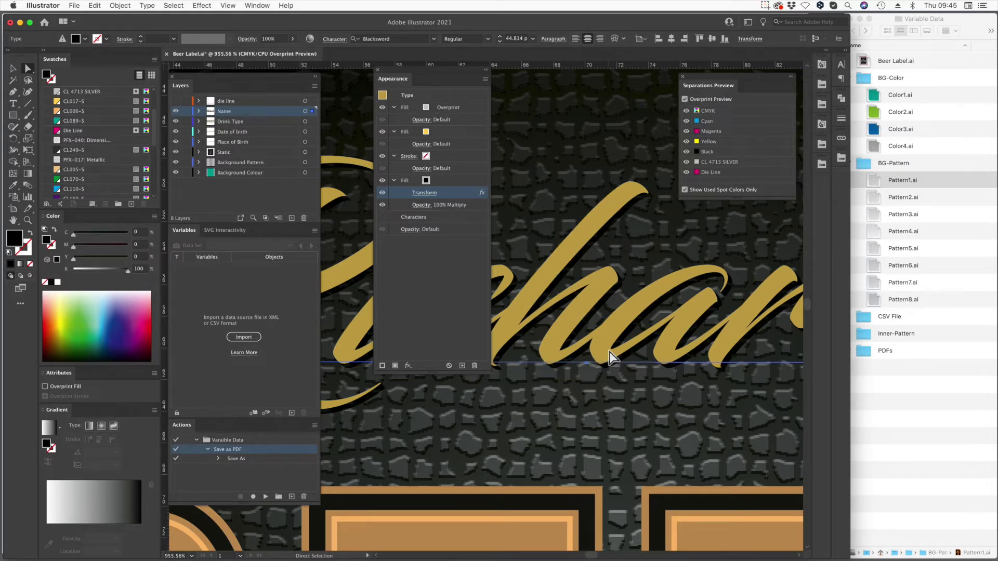
# Dock the Appearance panel below Swatches, deselect the name text and show the die line layer over the whole label
pyautogui.moveTo(408, 78); pyautogui.dragTo(82, 214)
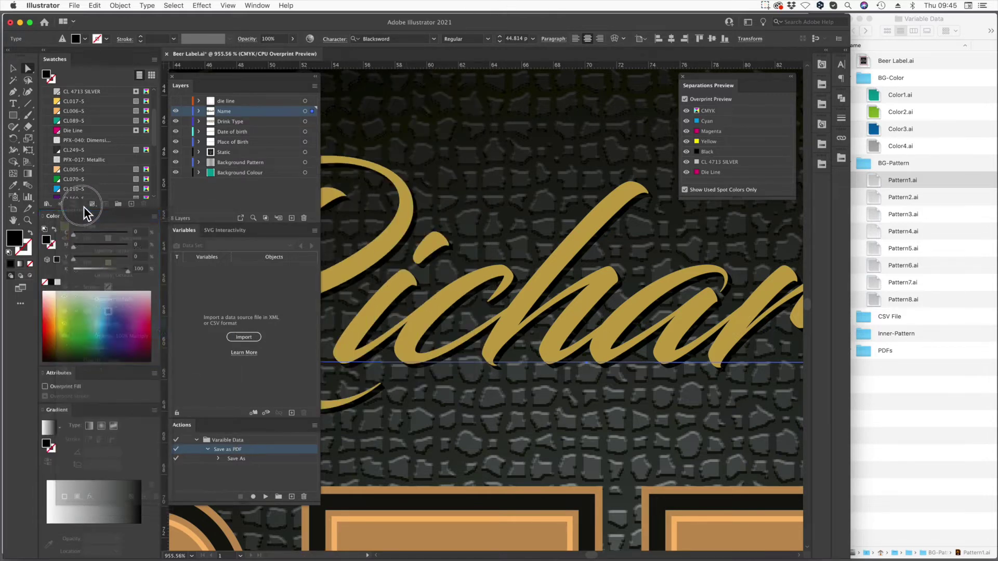
pyautogui.press('super+0')
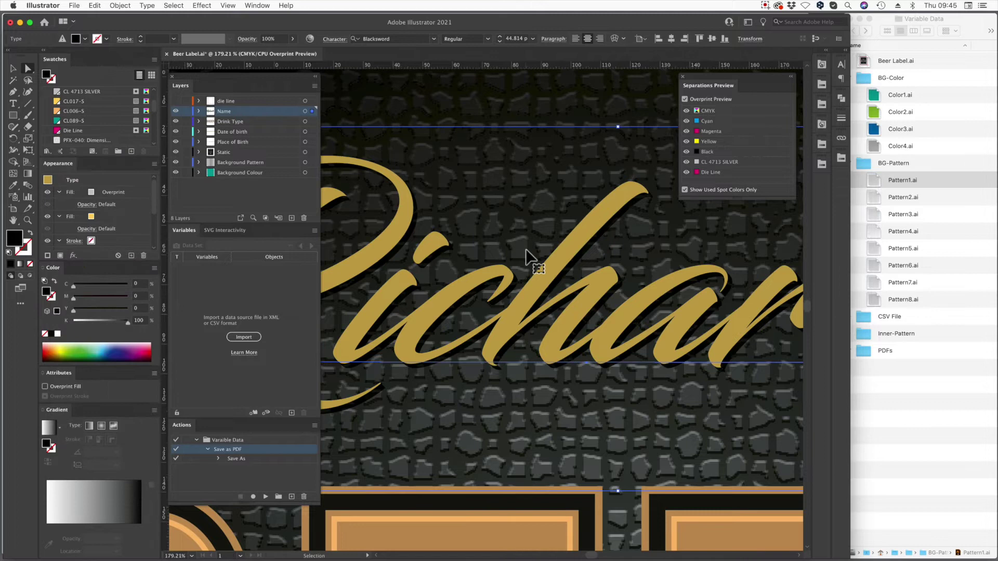
pyautogui.press('super+shift+a')
pyautogui.moveTo(559, 314); pyautogui.dragTo(571, 313)
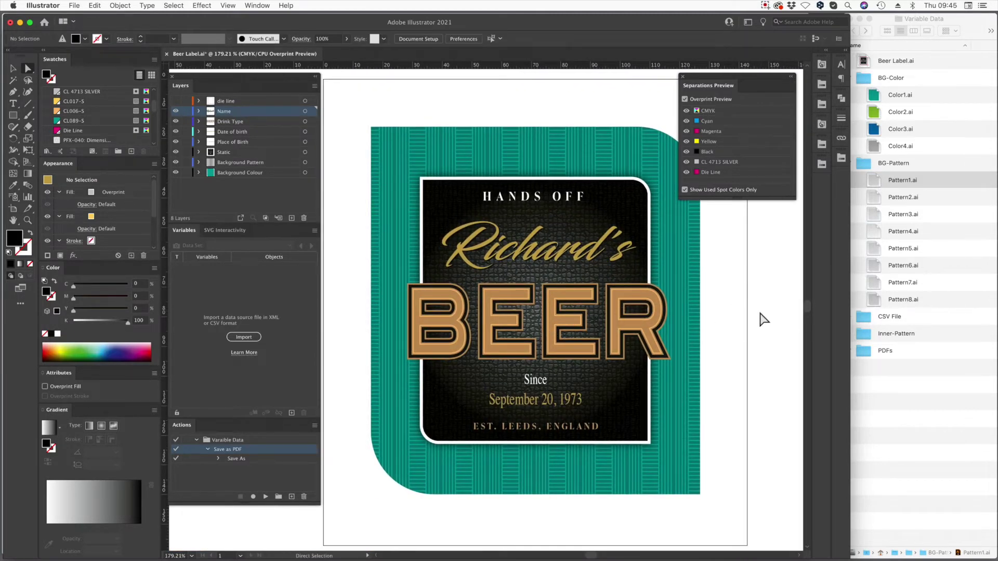
pyautogui.click(177, 102)
pyautogui.moveTo(147, 555)
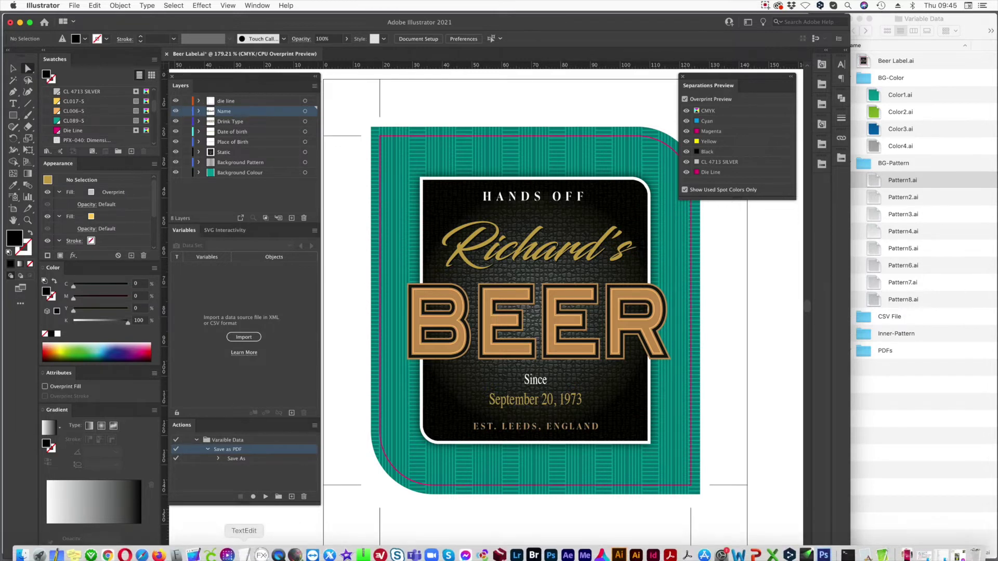
pyautogui.click(125, 550)
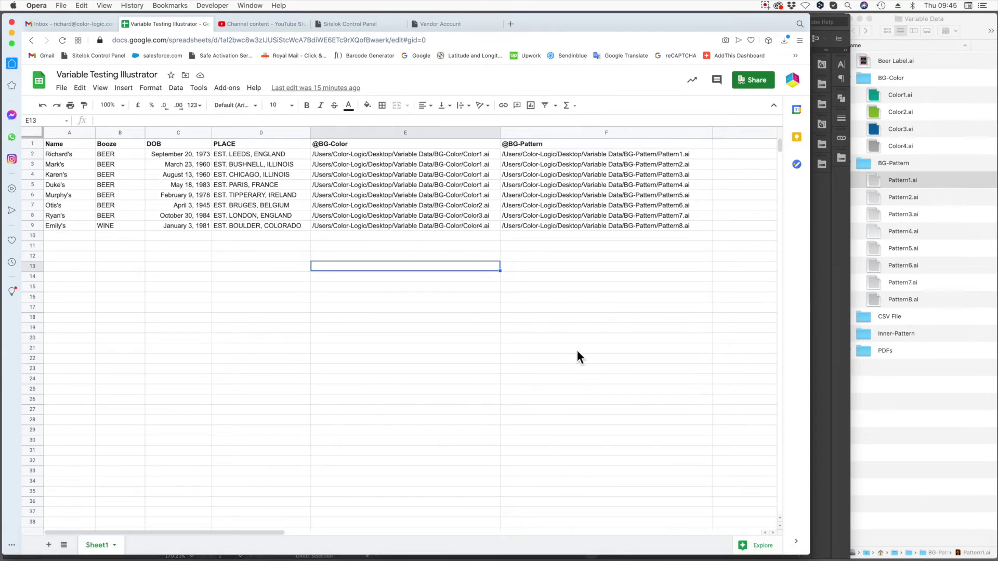
pyautogui.click(71, 133)
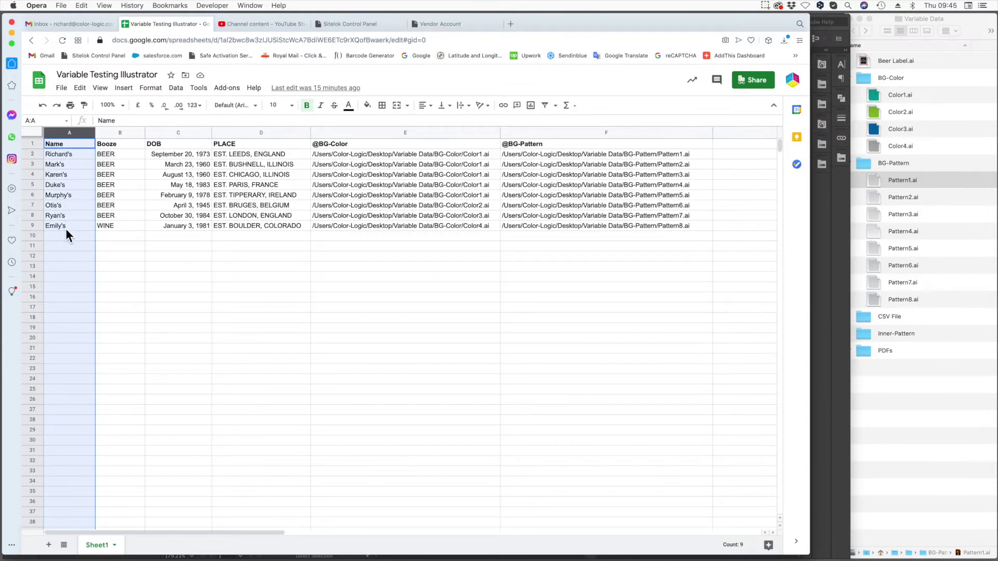
pyautogui.click(117, 133)
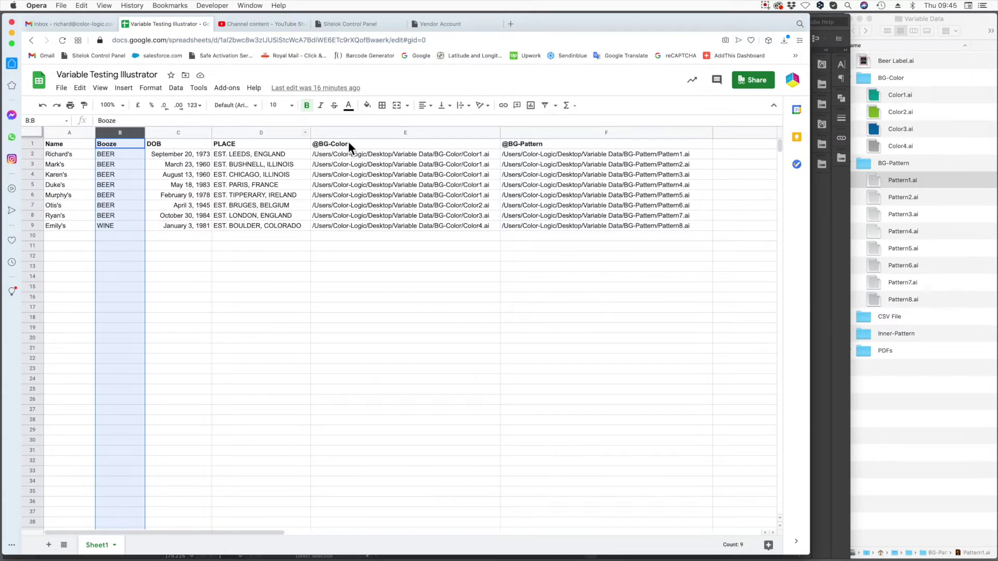
pyautogui.click(429, 155)
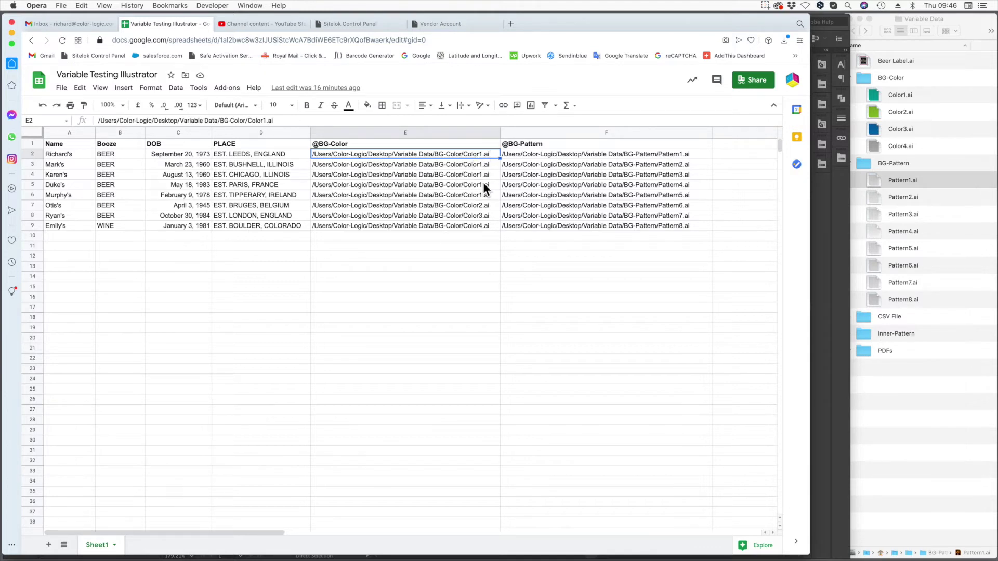
pyautogui.moveTo(893, 19); pyautogui.dragTo(863, 21)
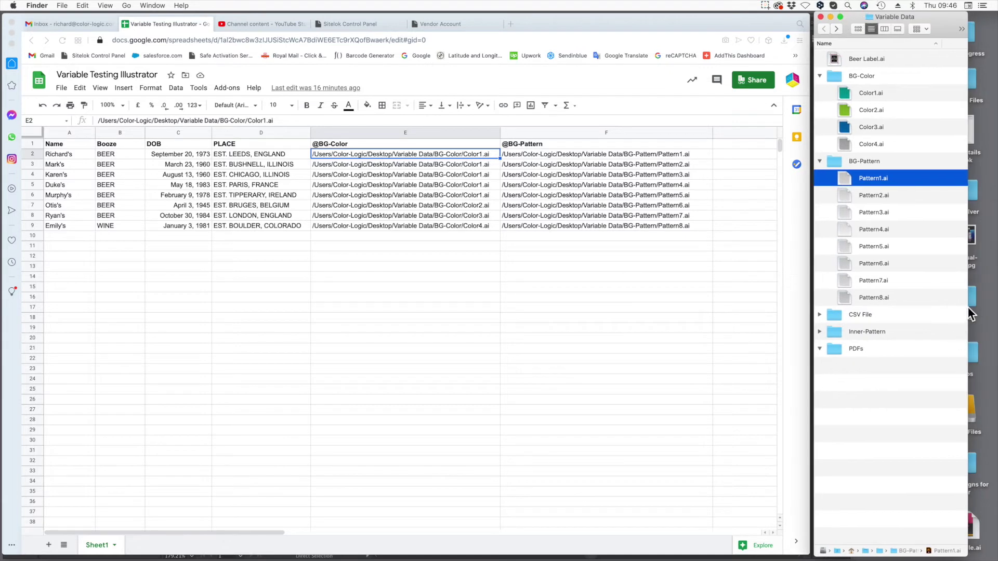
pyautogui.moveTo(968, 308); pyautogui.dragTo(993, 307)
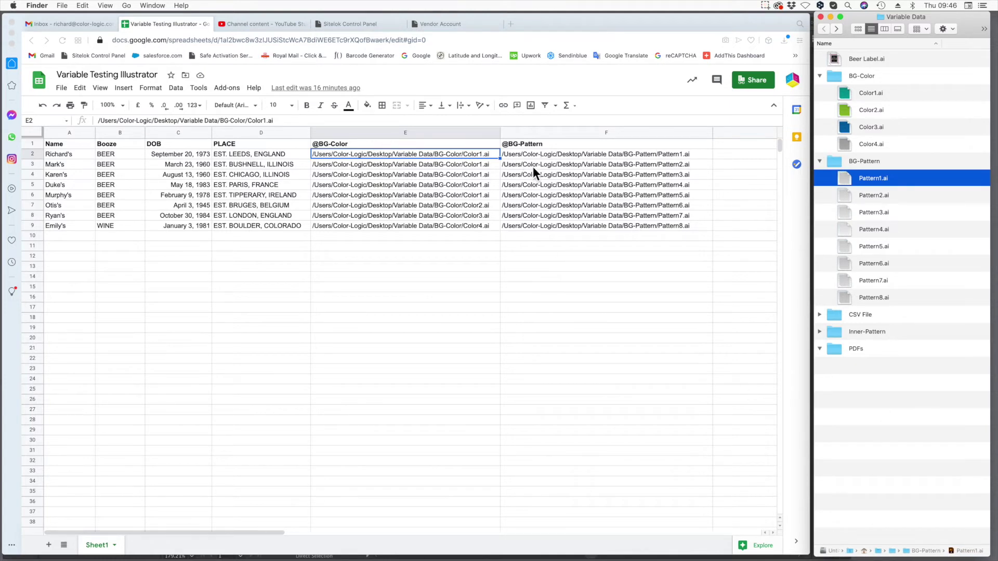
pyautogui.click(479, 157)
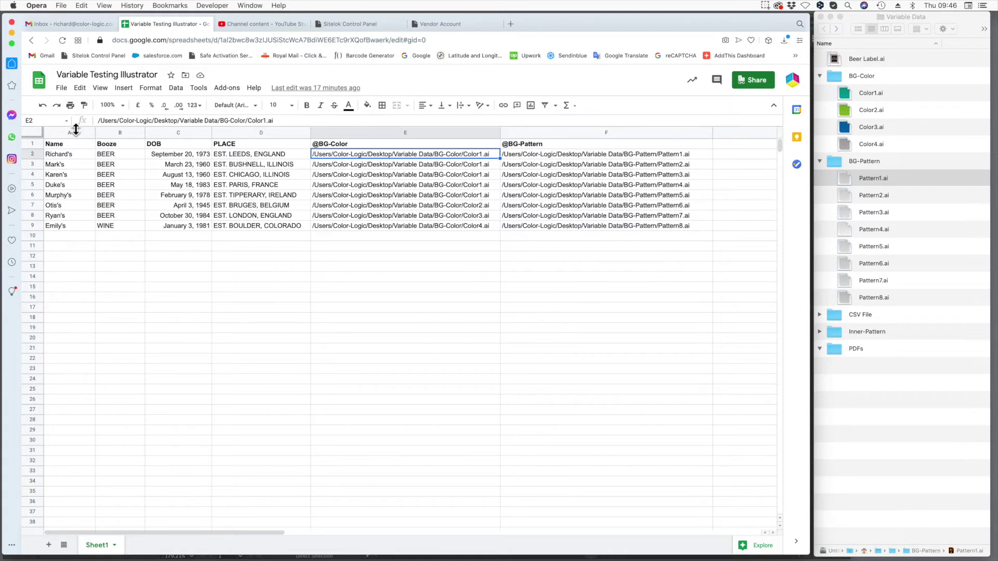
# Examine the spreadsheet's download formats, including comma-separated values, without downloading a file
pyautogui.click(69, 92)
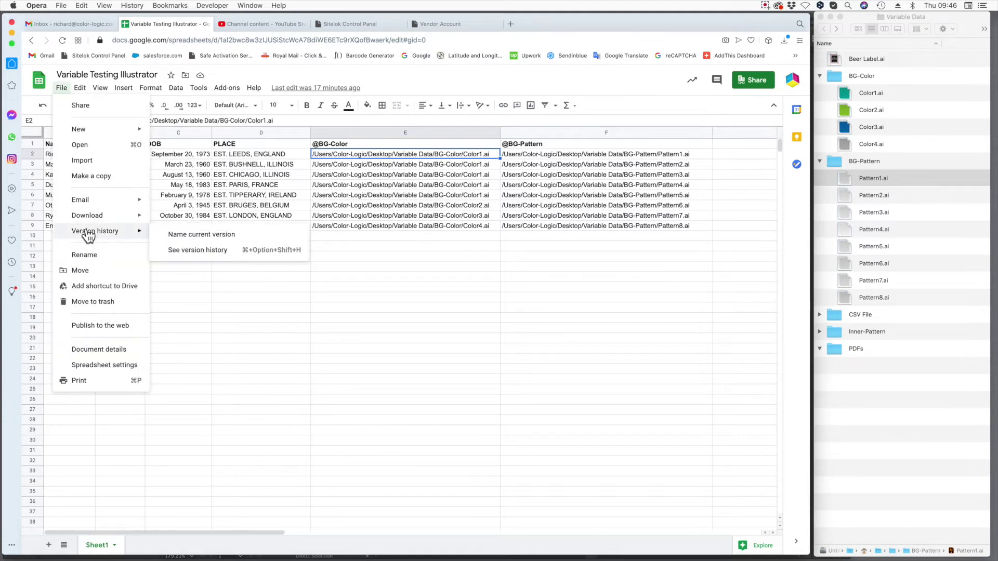
pyautogui.moveTo(89, 215)
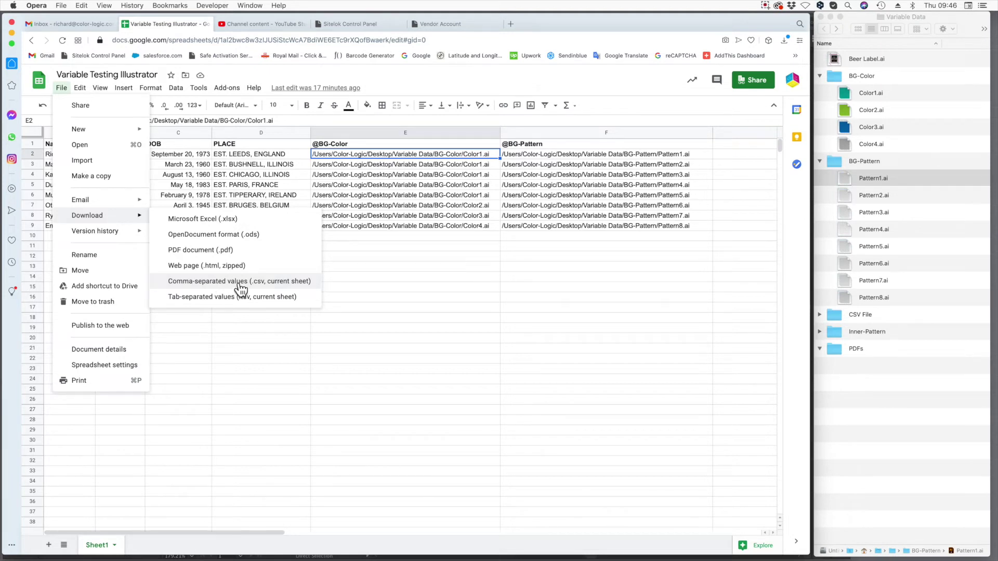
pyautogui.click(417, 320)
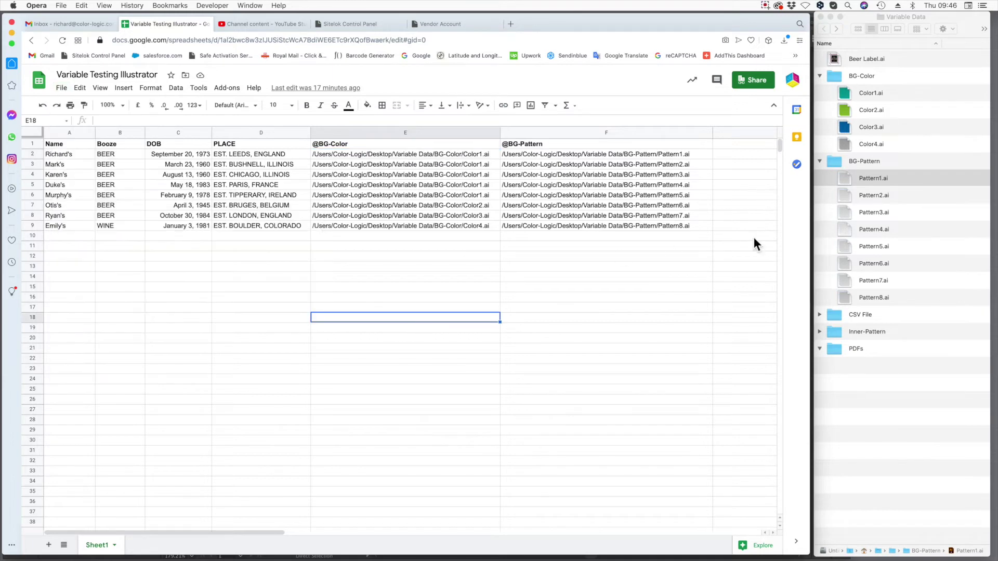
# Switch to Illustrator, collapse the docked Swatches and Color panels, and move the floating Layers, Variables and Actions group beside the tools
pyautogui.click(638, 553)
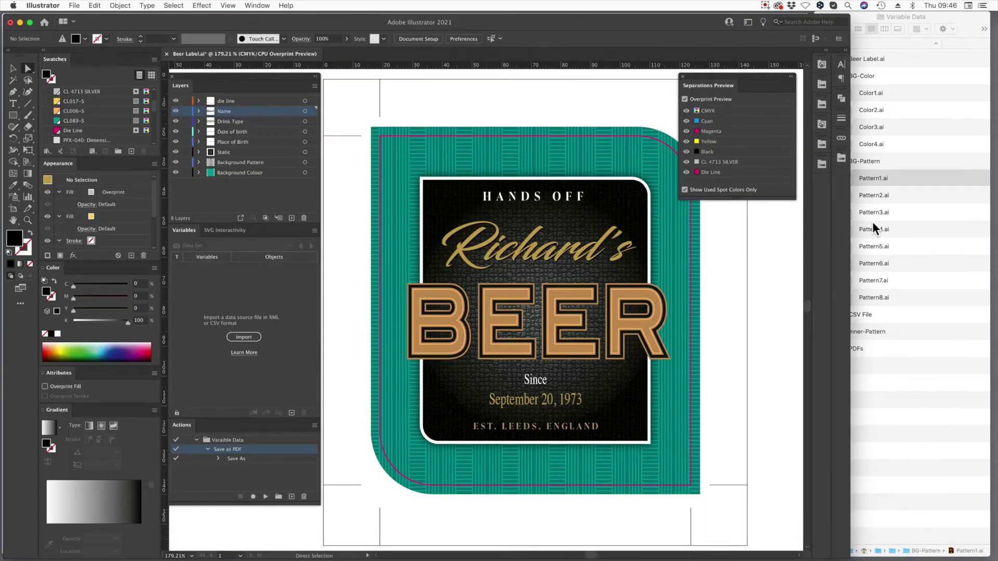
pyautogui.click(43, 50)
pyautogui.moveTo(197, 86); pyautogui.dragTo(106, 91)
pyautogui.click(436, 256)
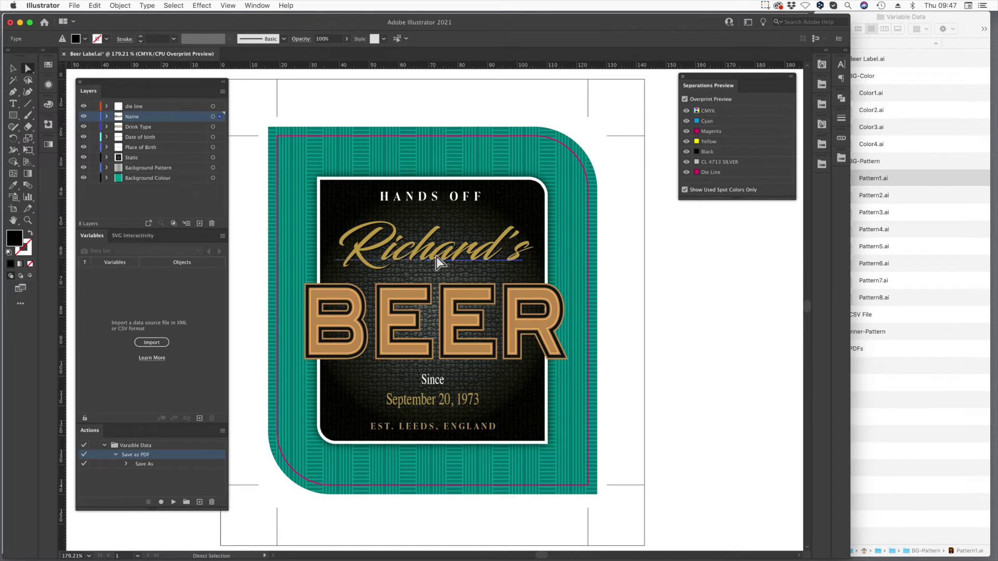
pyautogui.click(684, 304)
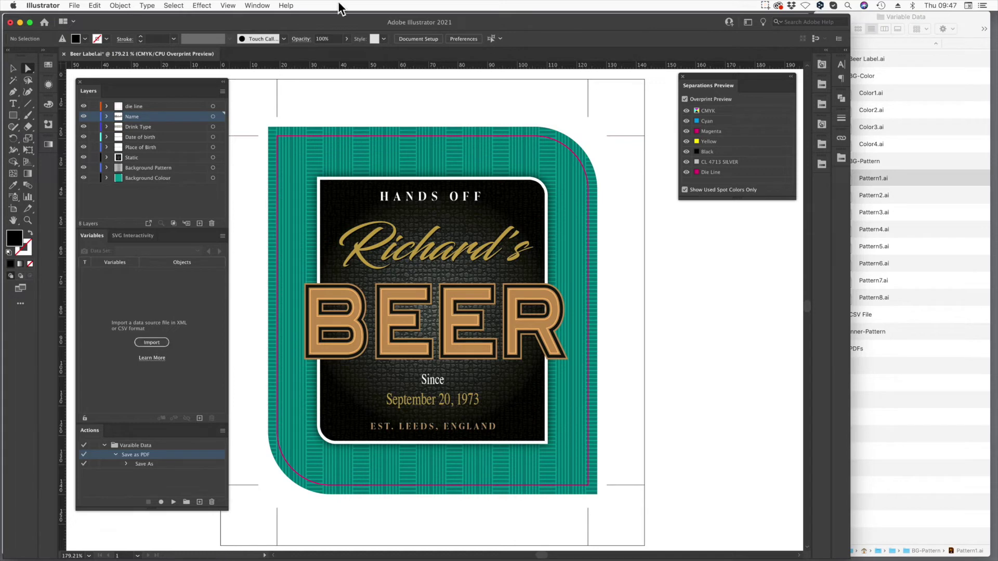
# Import Variable Testing Illustrator - Sheet1.csv from the CSV File folder as the label's variable data source
pyautogui.click(257, 6)
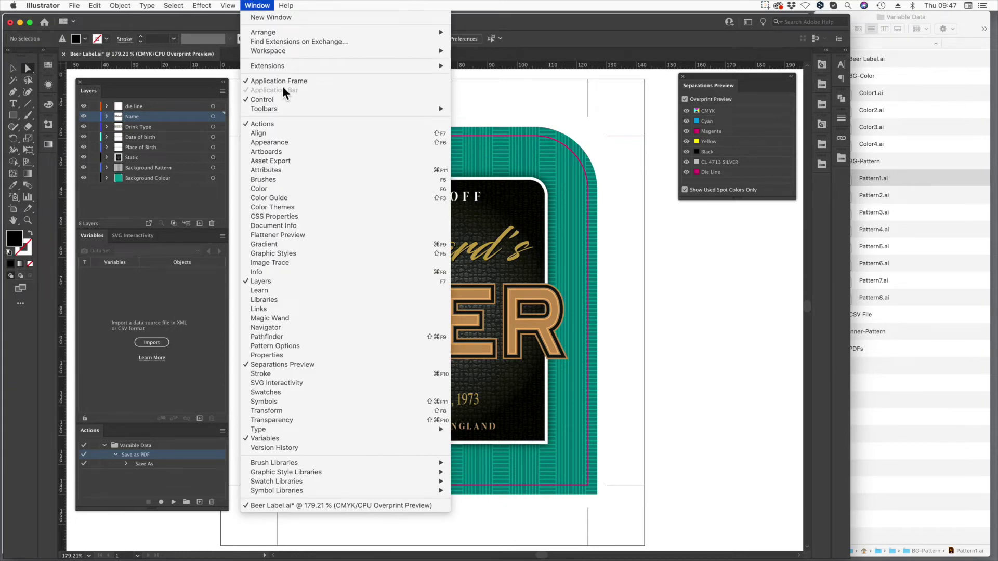
pyautogui.click(277, 443)
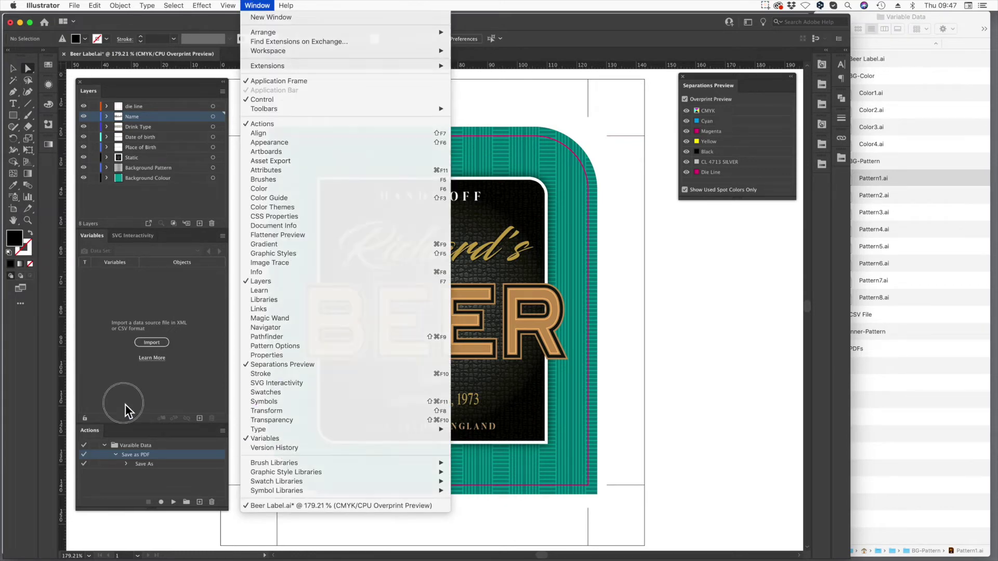
pyautogui.click(157, 342)
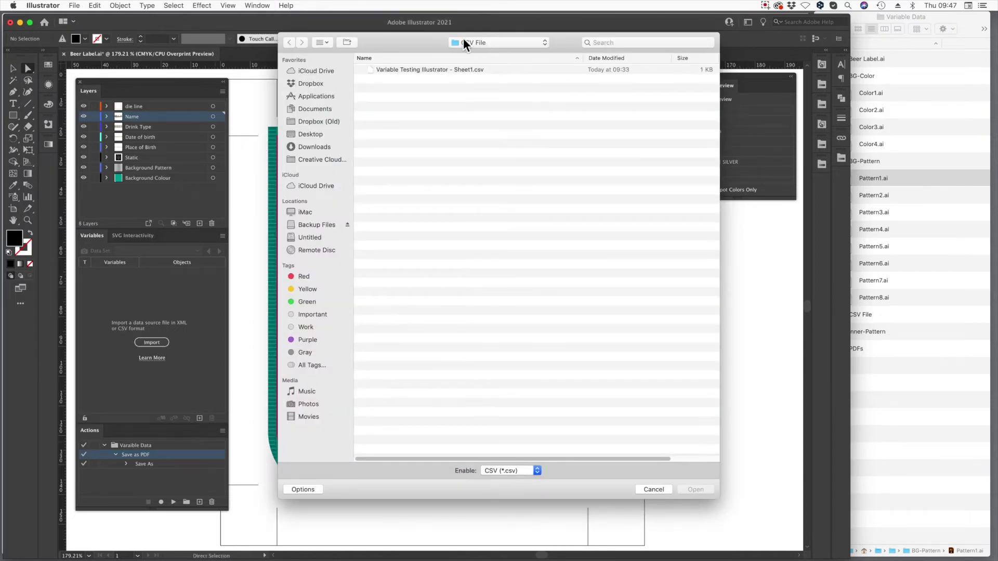
pyautogui.click(438, 70)
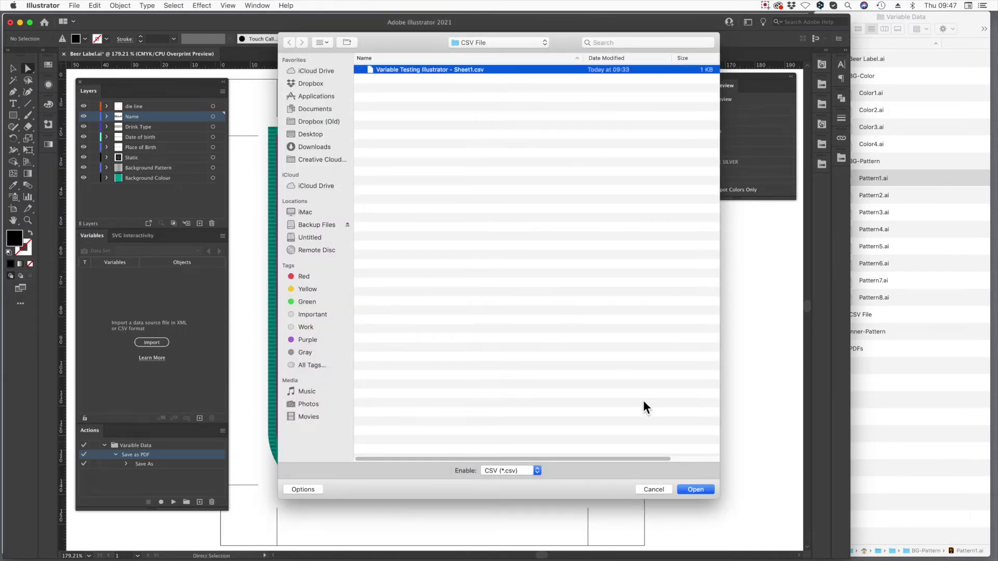
pyautogui.click(695, 489)
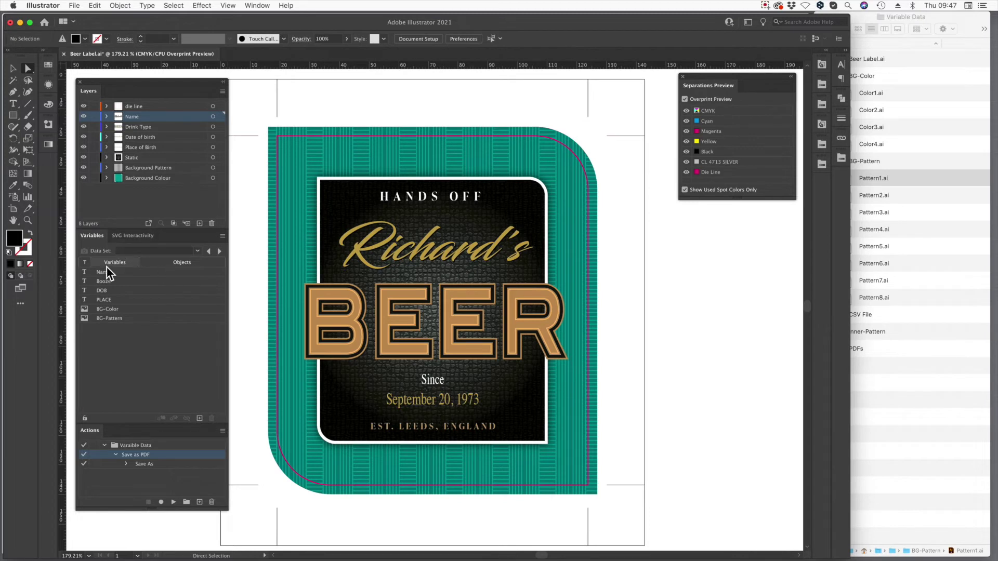
# Bind the script name text to the Name variable and the BEER text to the Booze variable
pyautogui.click(436, 251)
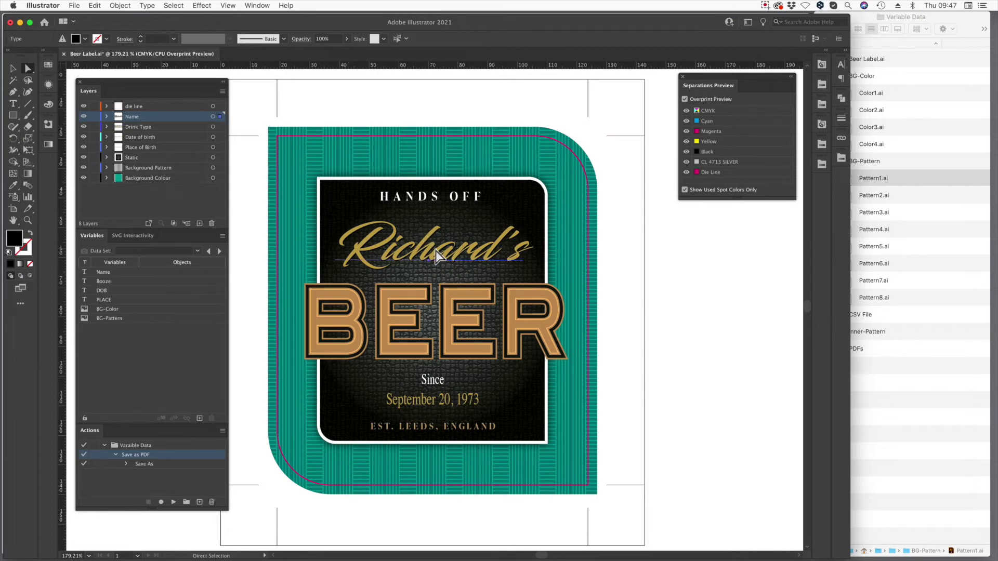
pyautogui.click(104, 273)
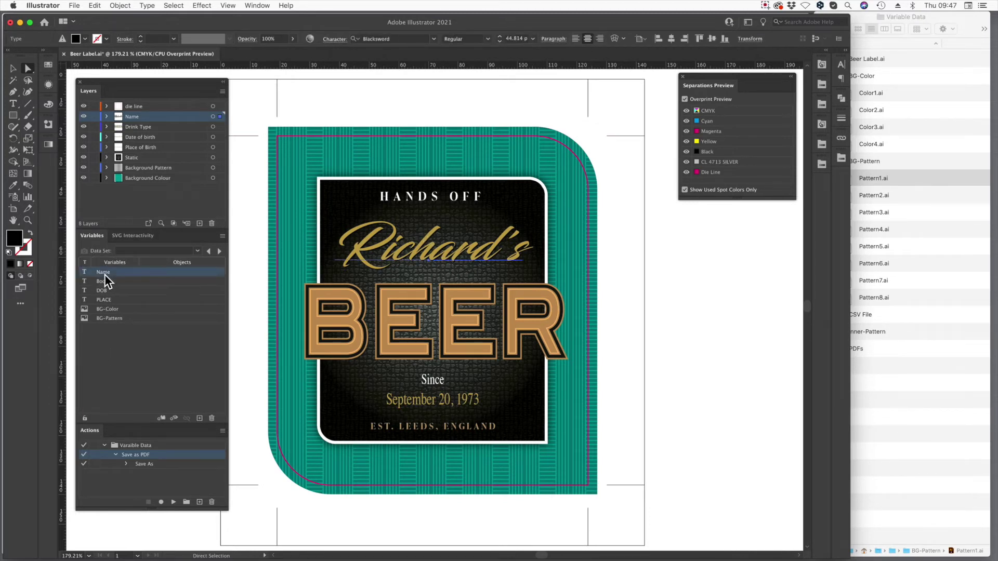
pyautogui.click(161, 421)
pyautogui.click(414, 317)
pyautogui.click(105, 281)
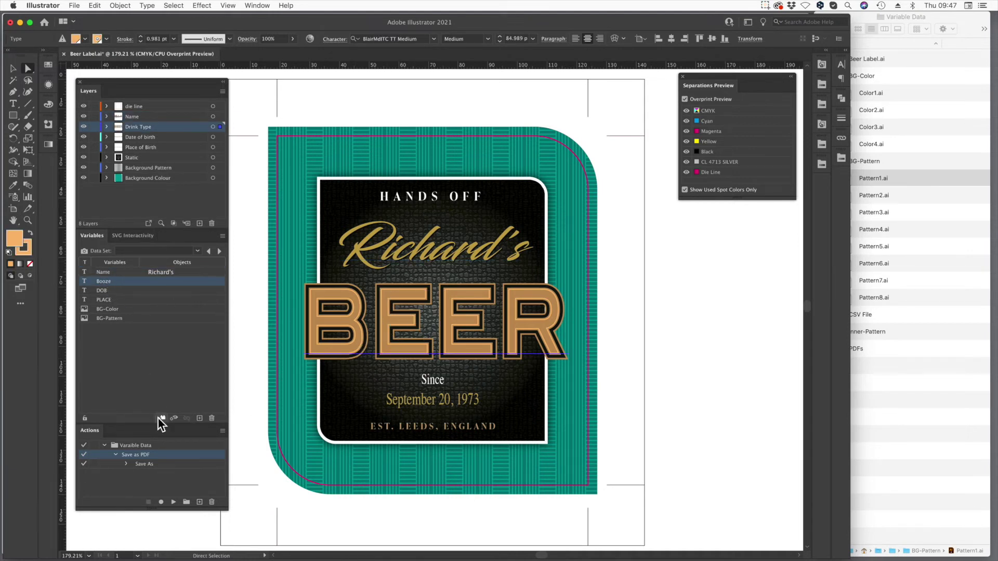
pyautogui.click(161, 418)
# Bind the date text below Since to the DOB variable and the place-of-birth text to the PLACE variable
pyautogui.click(399, 406)
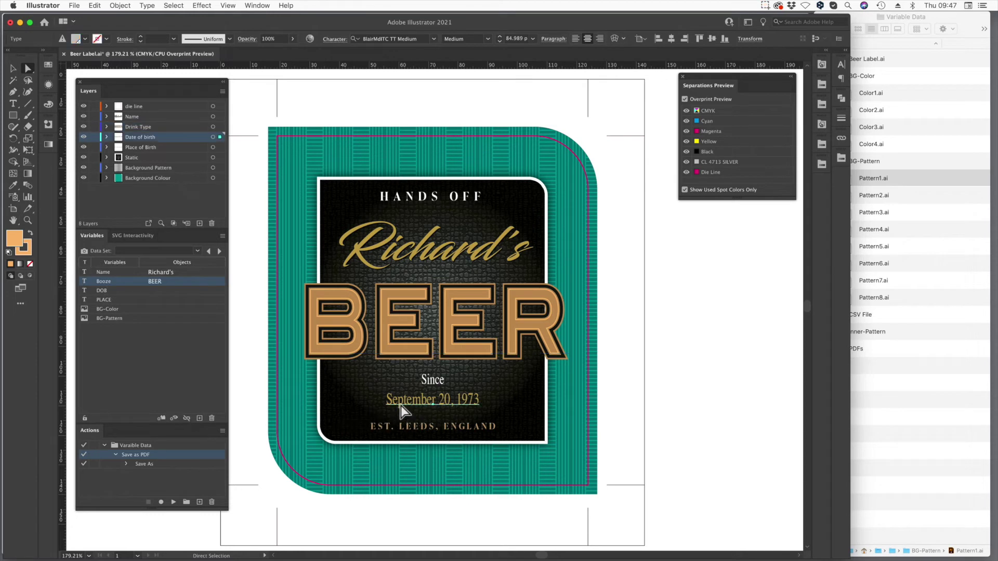
pyautogui.click(104, 293)
pyautogui.click(162, 418)
pyautogui.click(398, 429)
pyautogui.click(110, 300)
pyautogui.click(161, 418)
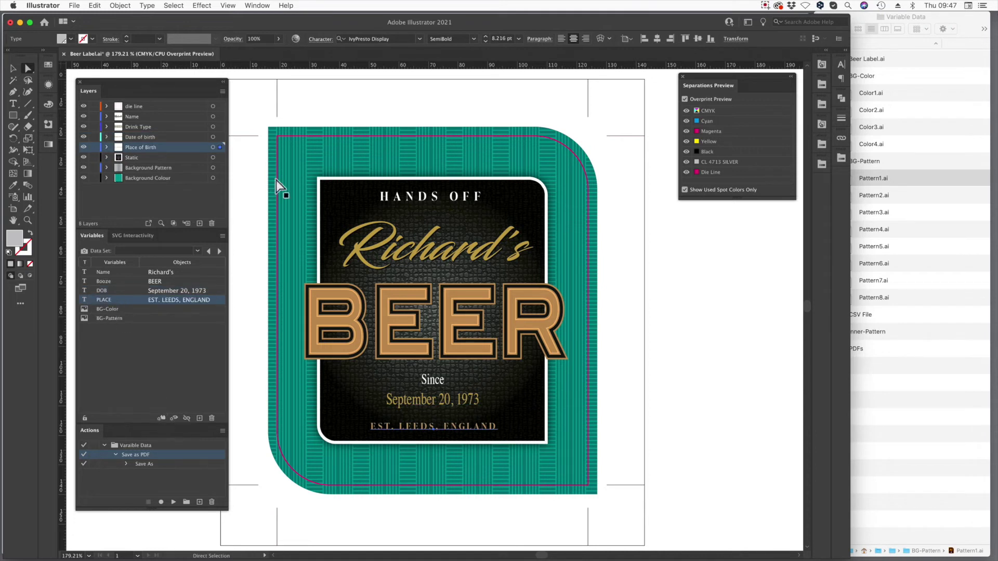
# Bind the linked background pattern image to the BG-Pattern variable
pyautogui.click(298, 133)
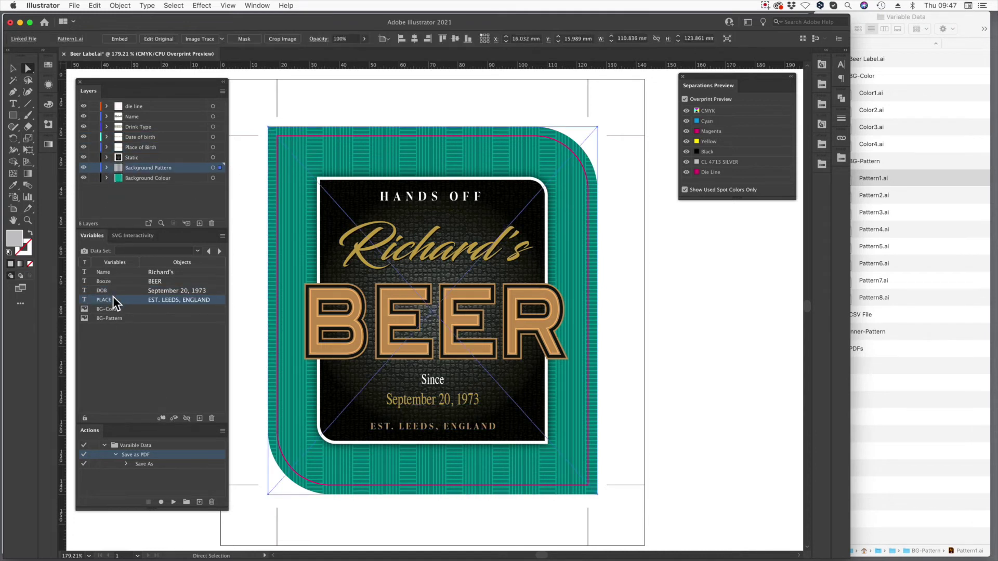
pyautogui.click(107, 319)
pyautogui.click(163, 418)
# Bind the linked background colour image to the BG-Color variable, hiding the Background Pattern layer temporarily to reach it, and clear the selection
pyautogui.click(83, 167)
pyautogui.click(324, 133)
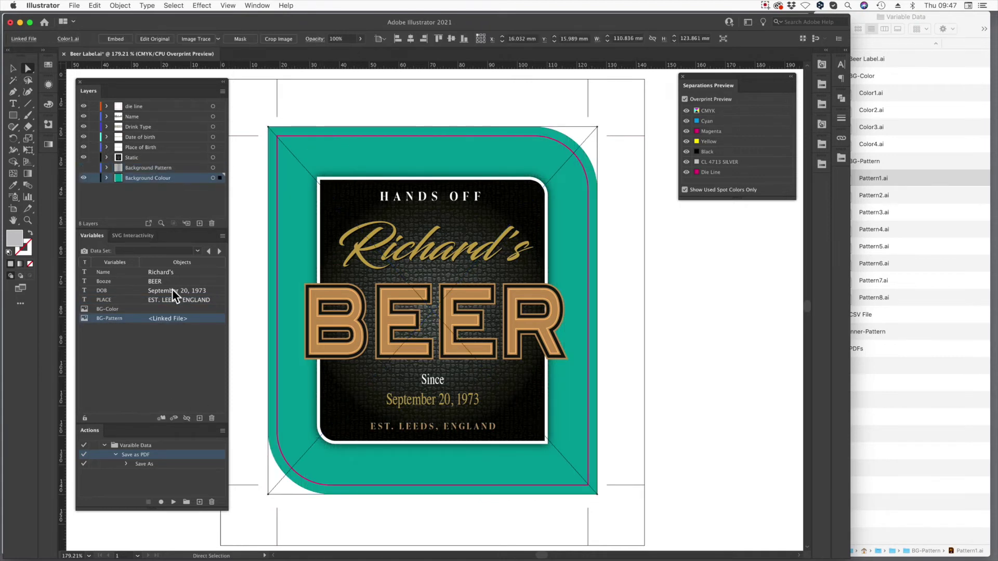
pyautogui.click(111, 311)
pyautogui.click(162, 419)
pyautogui.click(83, 168)
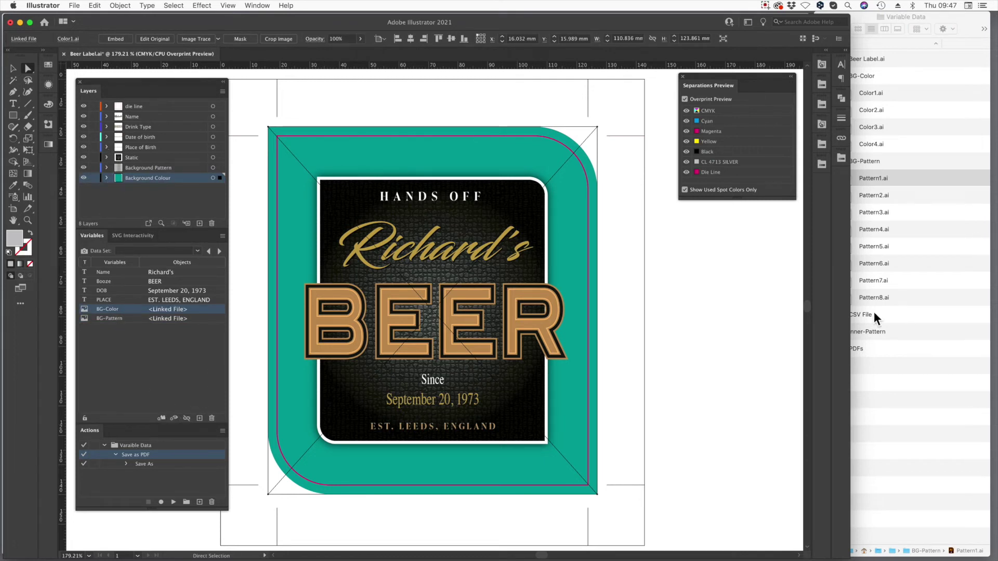
pyautogui.click(735, 328)
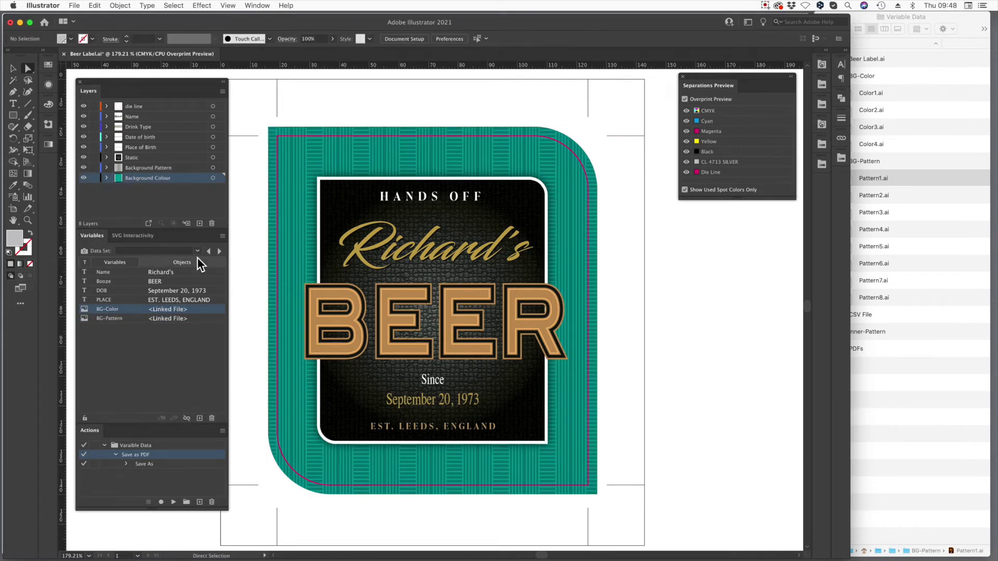
# Preview the label with each imported record, from Data Set 1 through Data Set 8
pyautogui.click(198, 251)
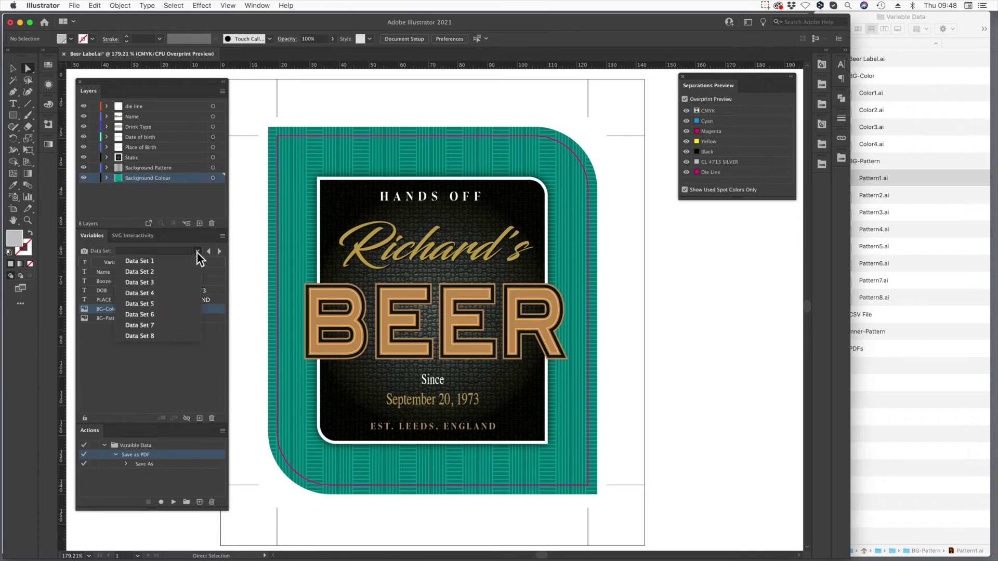
pyautogui.click(161, 264)
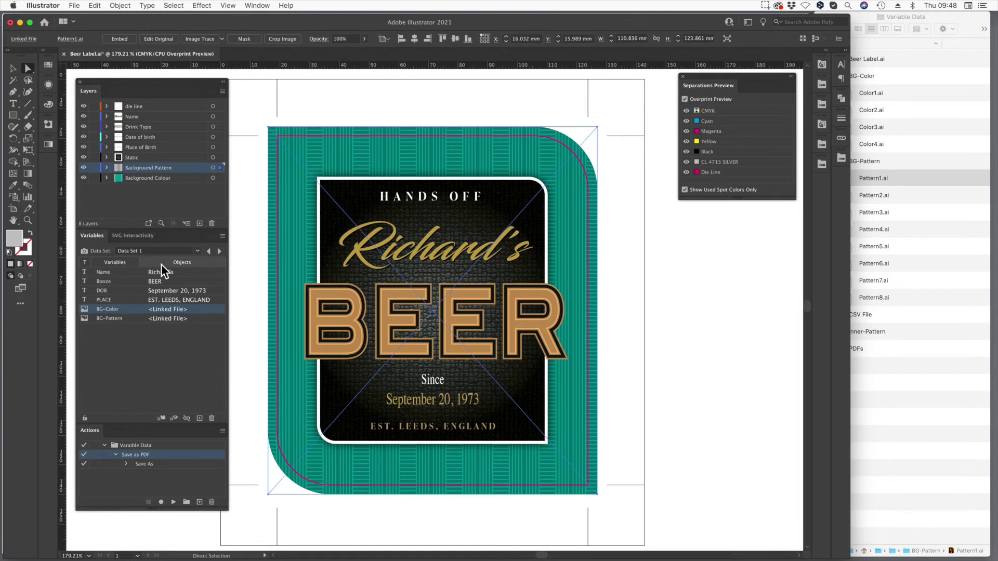
pyautogui.click(220, 251)
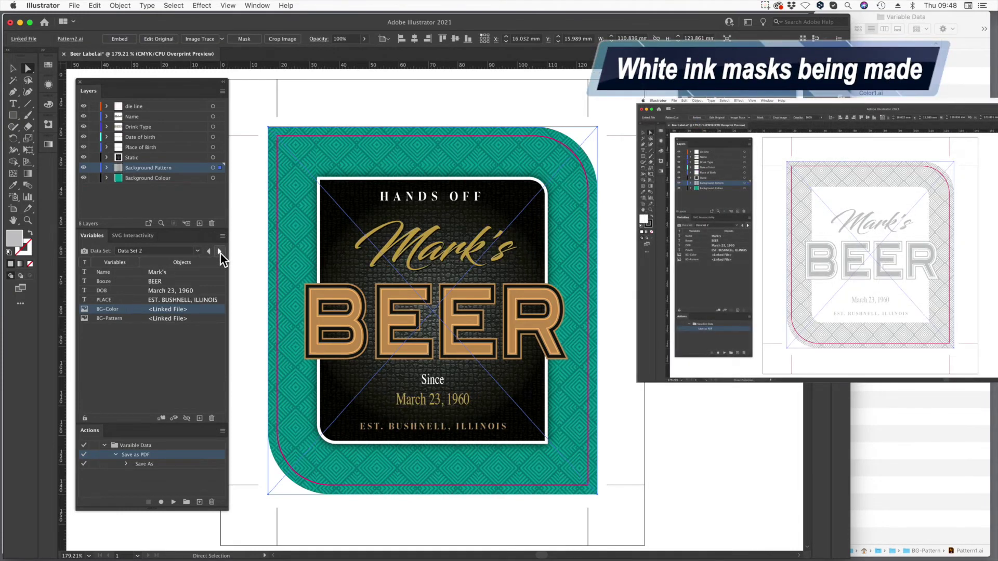
pyautogui.click(220, 251)
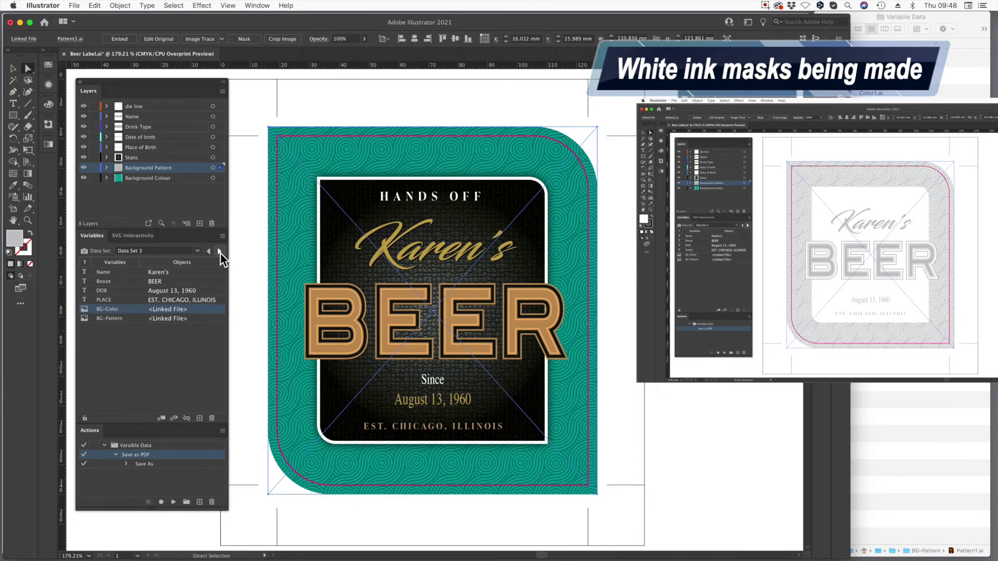
pyautogui.click(219, 251)
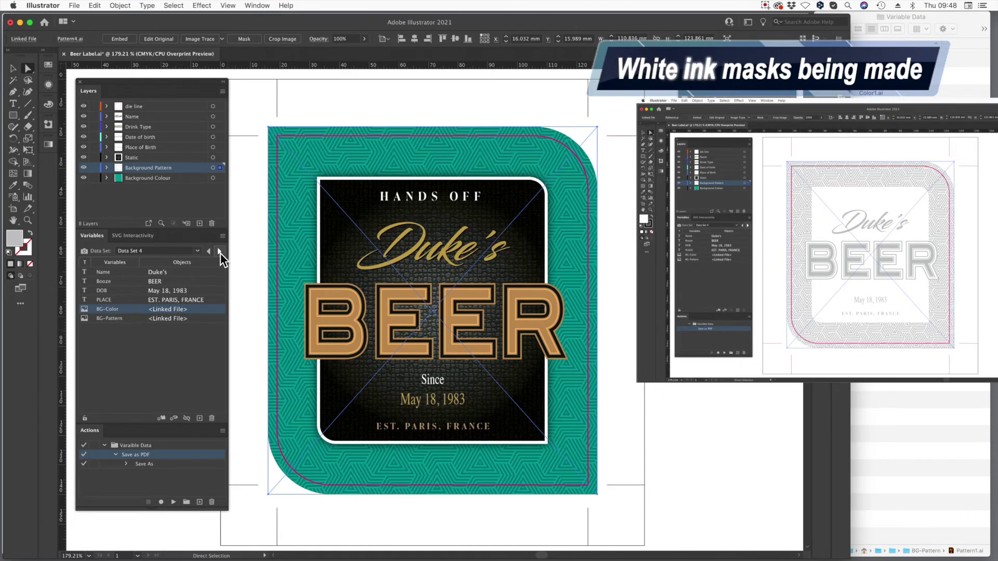
pyautogui.click(220, 251)
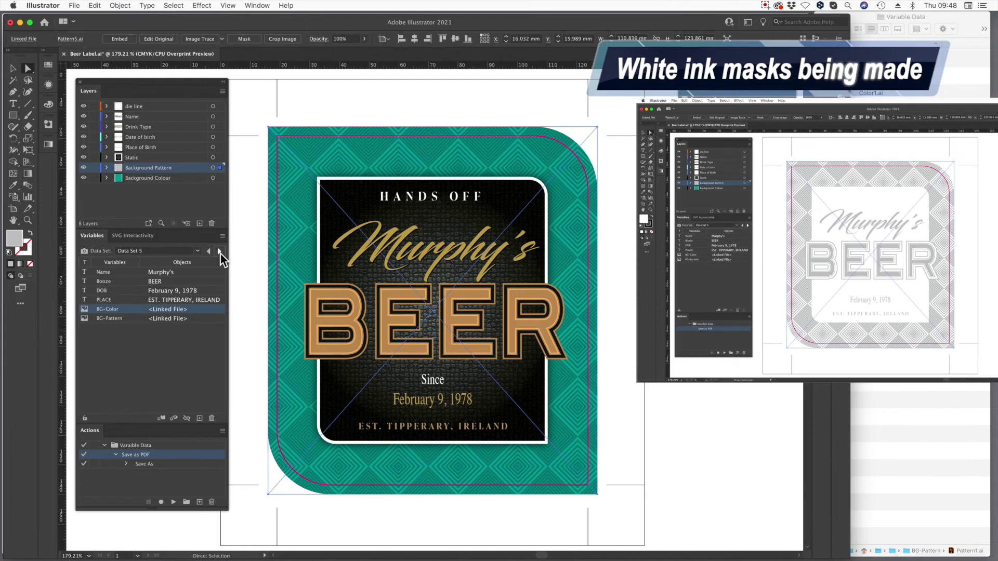
pyautogui.click(220, 251)
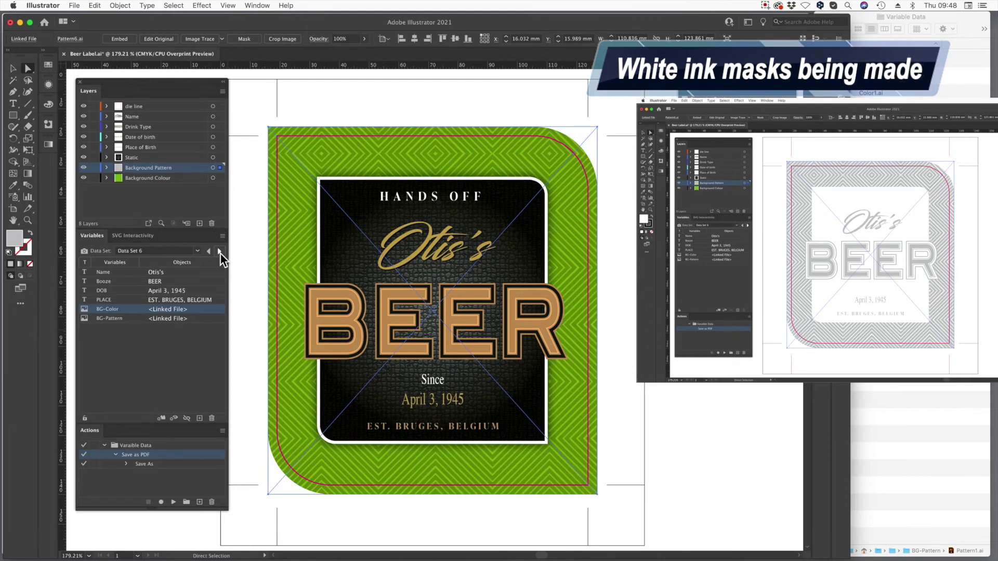
pyautogui.click(220, 252)
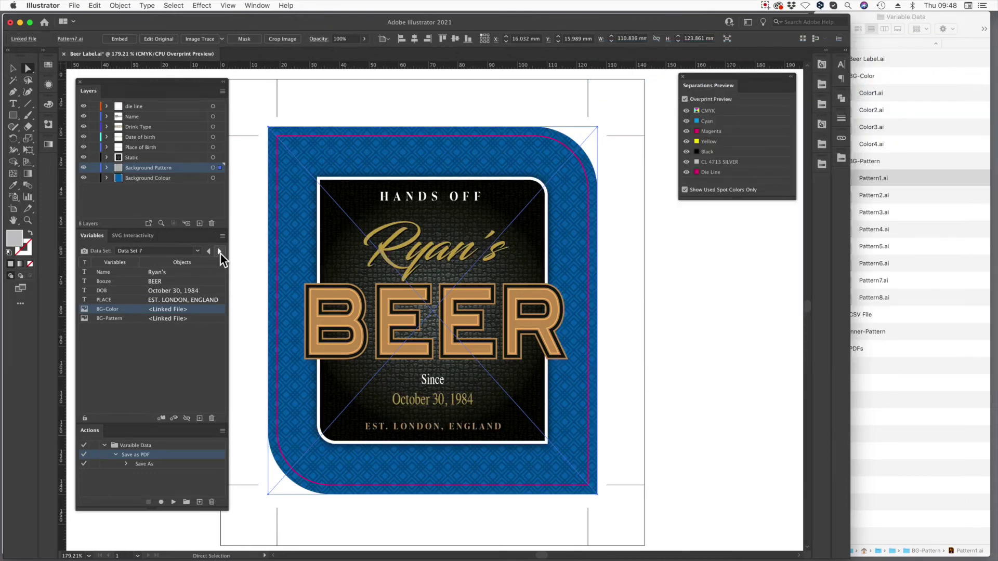
pyautogui.click(220, 252)
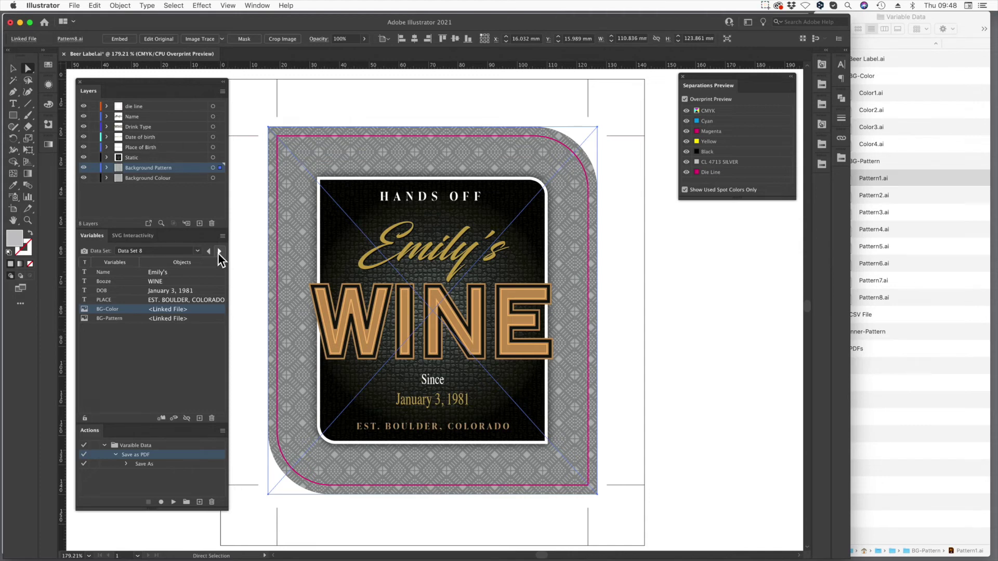
# Set up a batch that plays the Save as PDF action from the Varaible Data set, with Data Sets as the source
pyautogui.click(154, 466)
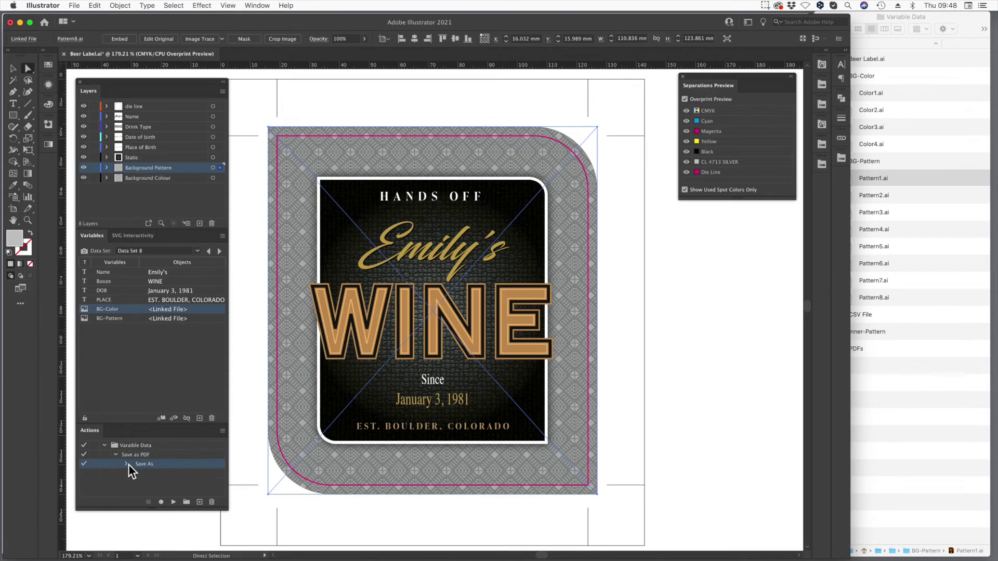
pyautogui.click(128, 464)
pyautogui.click(128, 465)
pyautogui.click(223, 432)
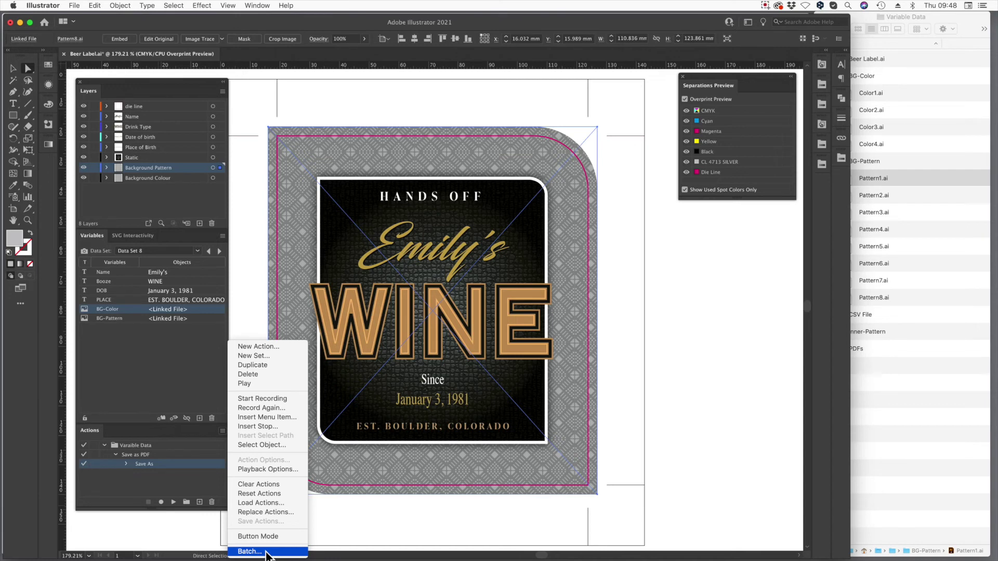
pyautogui.click(249, 552)
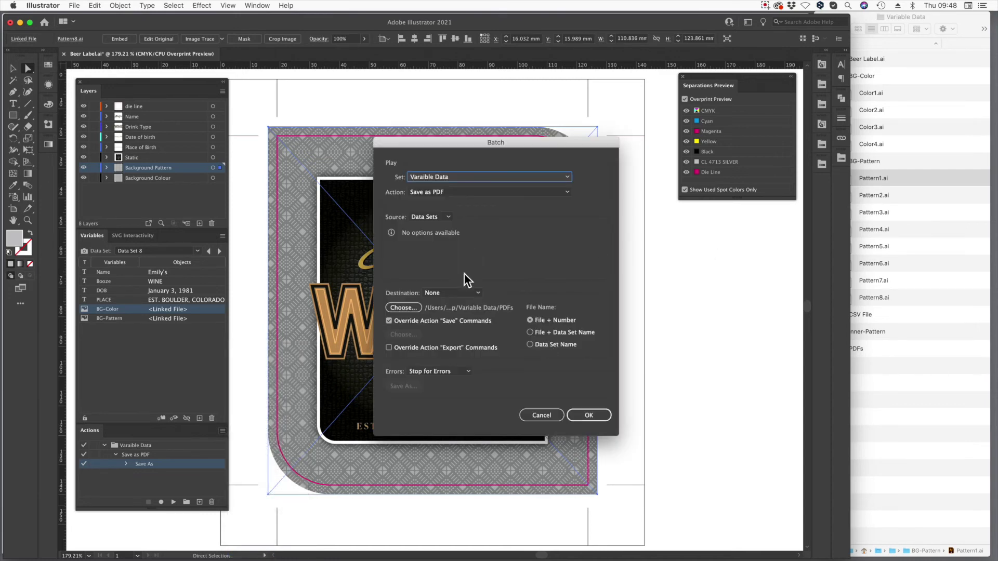
pyautogui.click(445, 217)
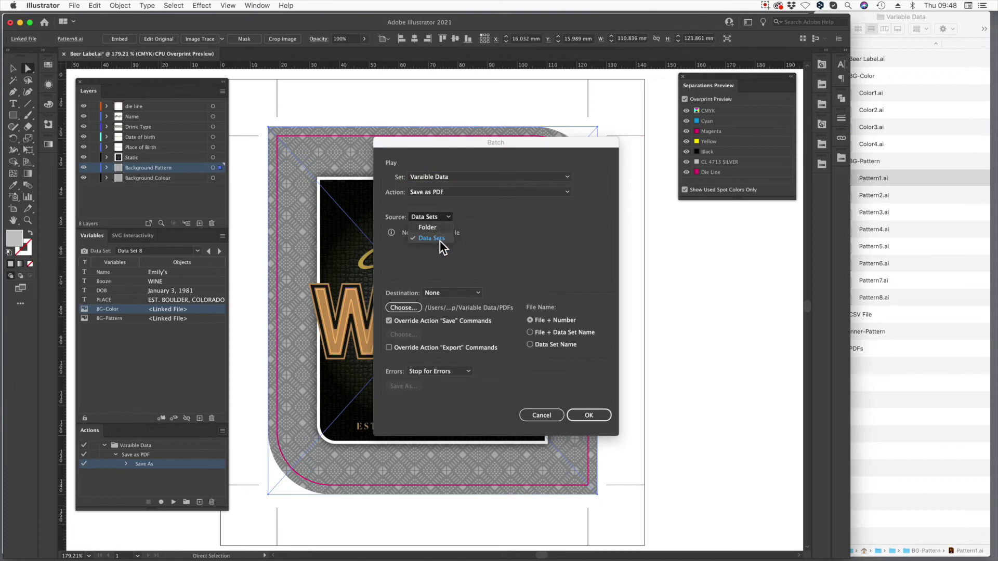
pyautogui.click(439, 241)
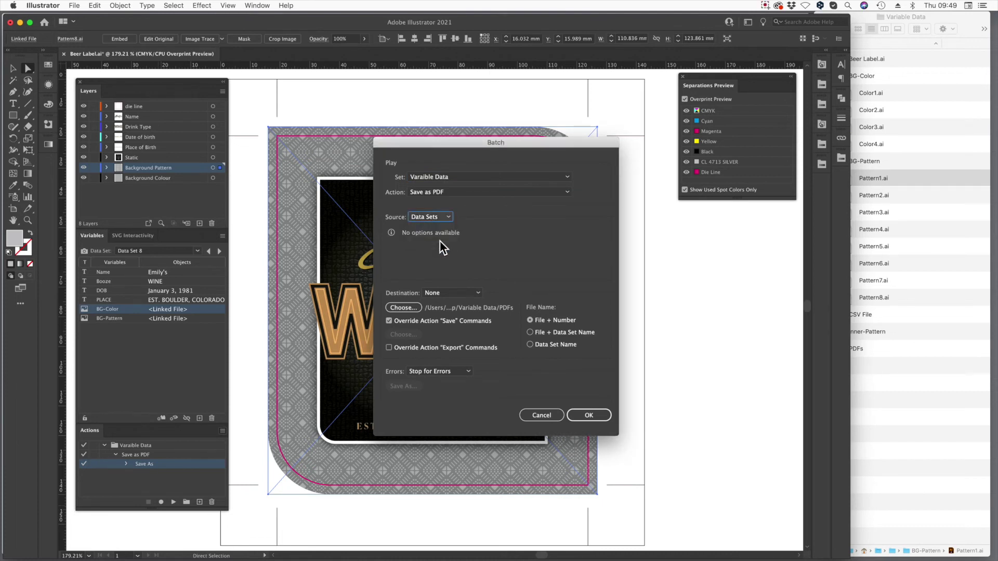
# Set the batch file naming to File + Data Set Name and run the export into the PDFs folder
pyautogui.click(405, 307)
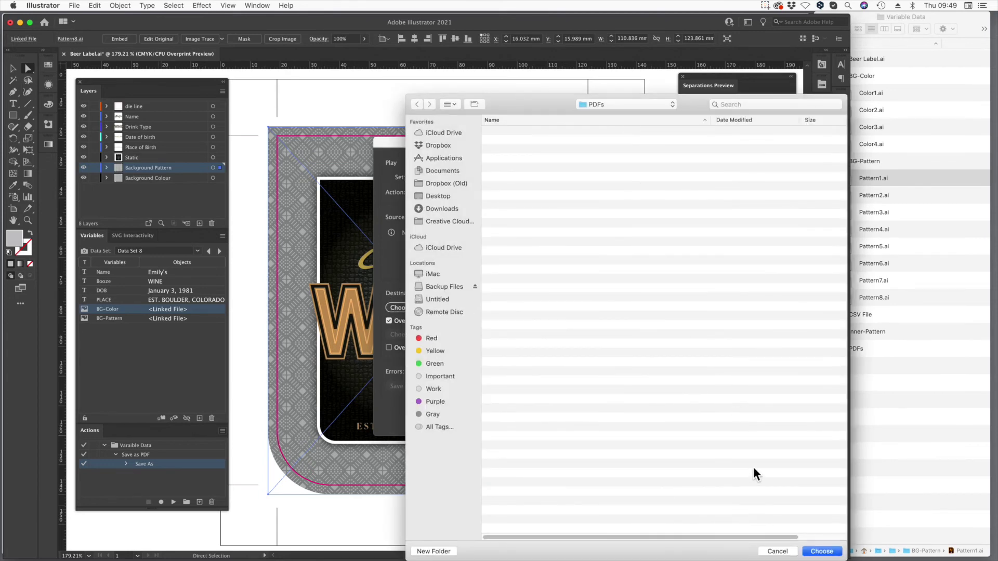
pyautogui.click(778, 551)
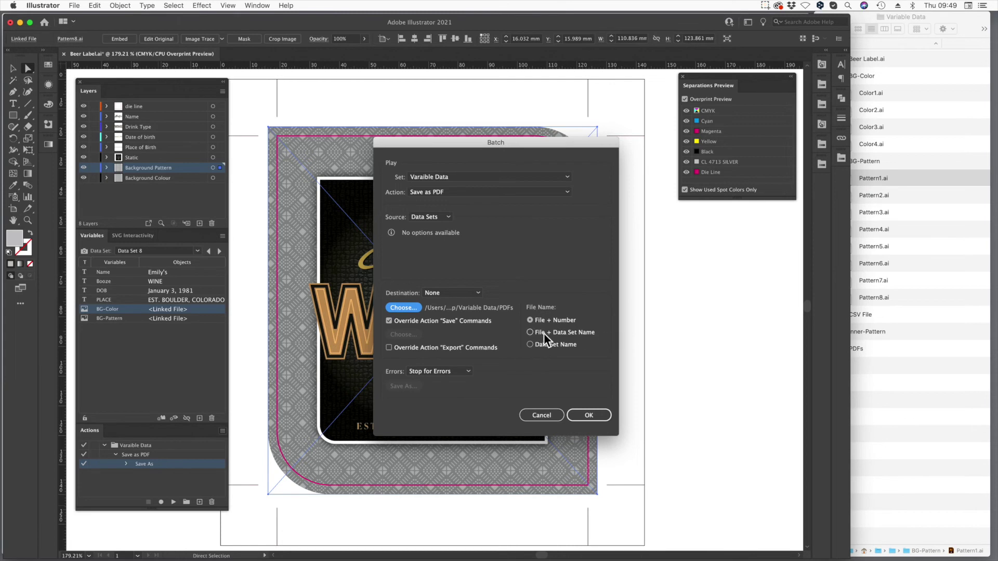
pyautogui.click(530, 332)
pyautogui.click(589, 415)
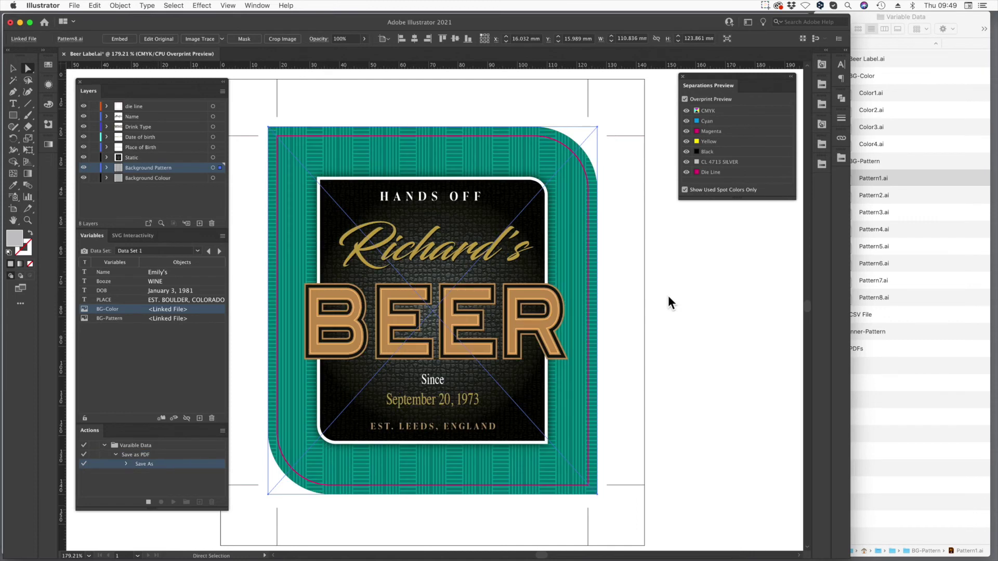